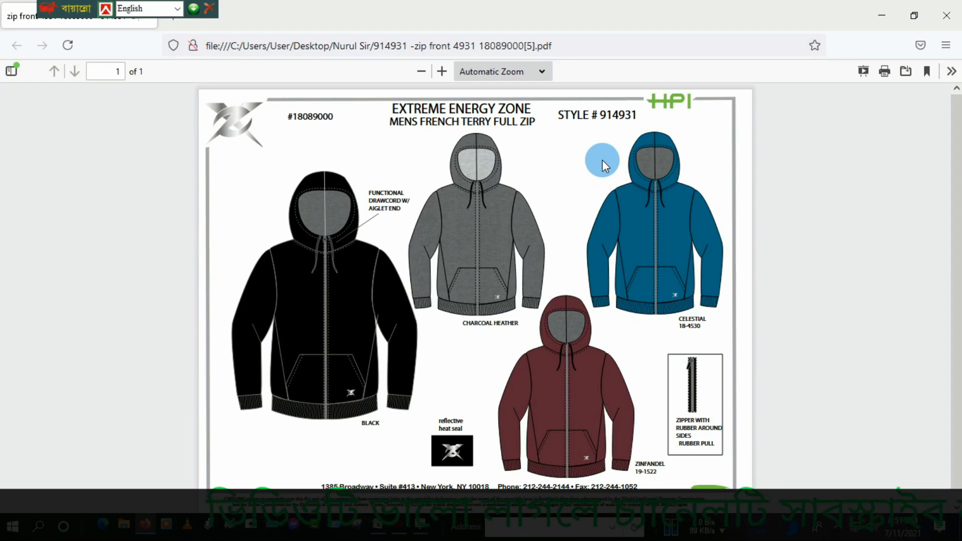
Step: Switch to the Excel spec sheet and review the 2XLT measurements from body length through kangaroo pocket height
mouse_move(402, 530)
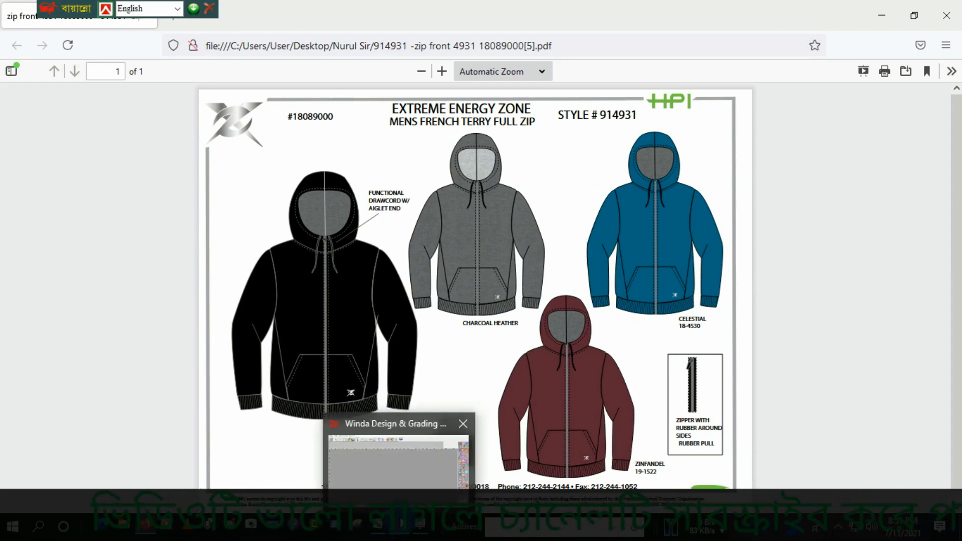
click(399, 471)
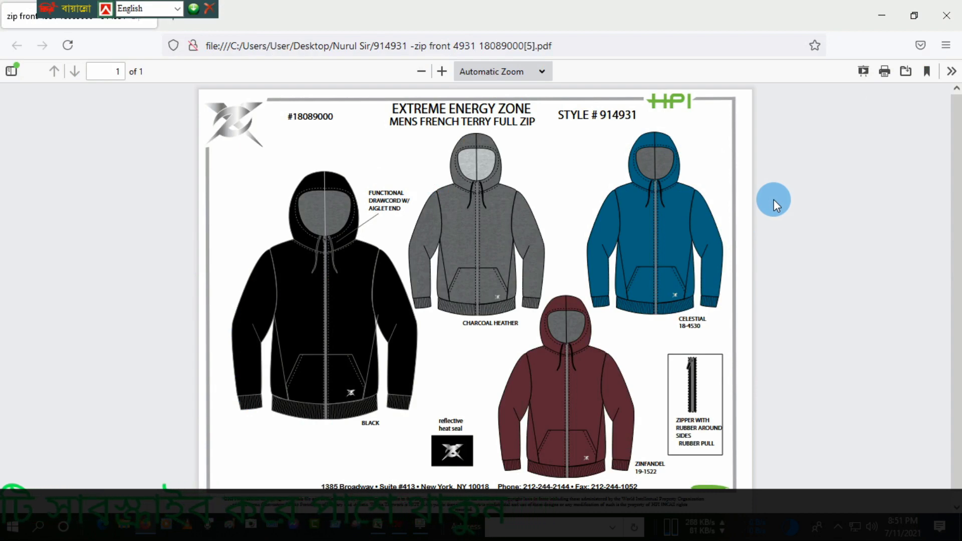
click(378, 527)
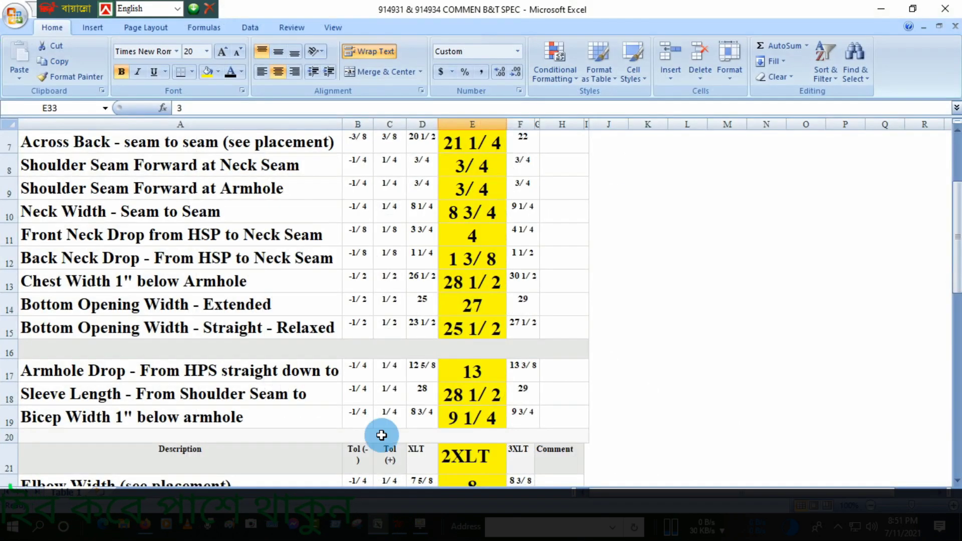
scroll(418, 189, up, 2)
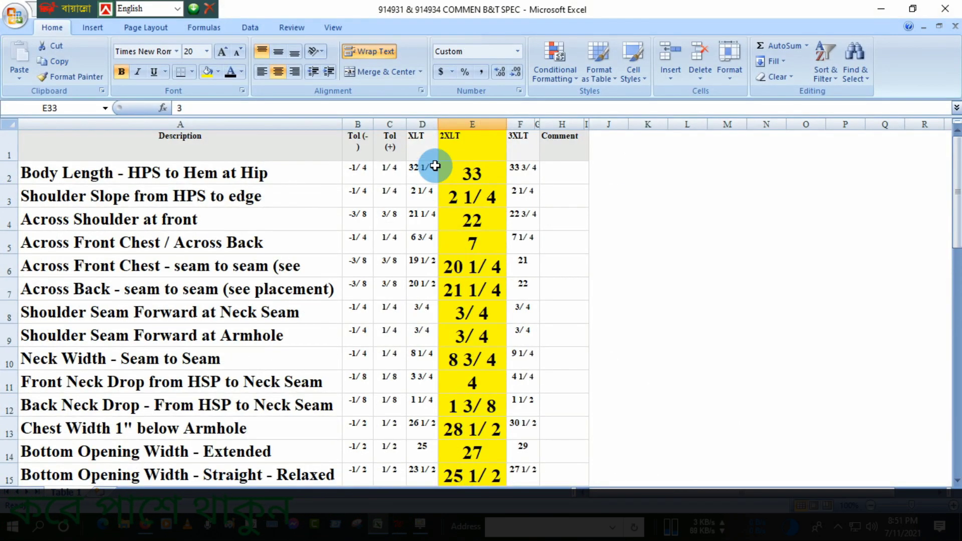
scroll(231, 171, down, 3)
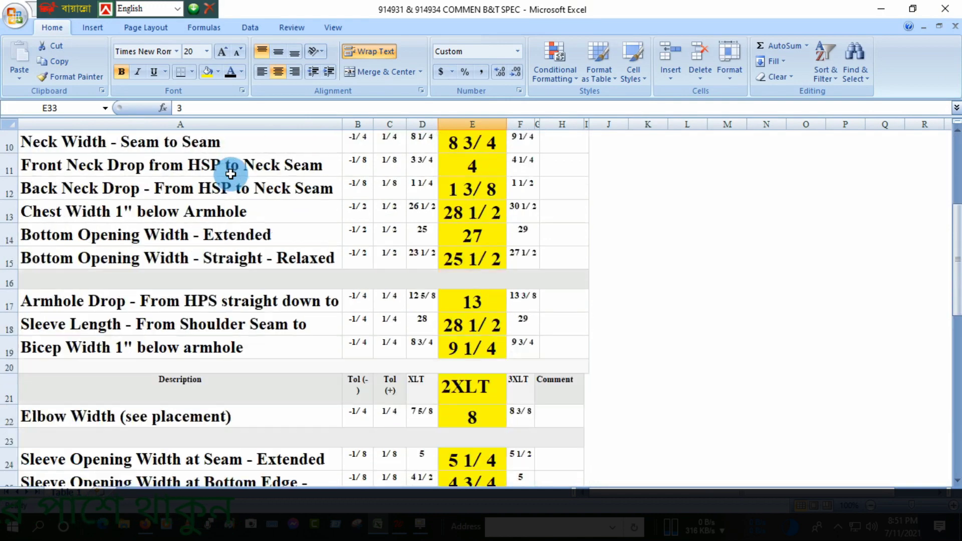
scroll(440, 331, up, 3)
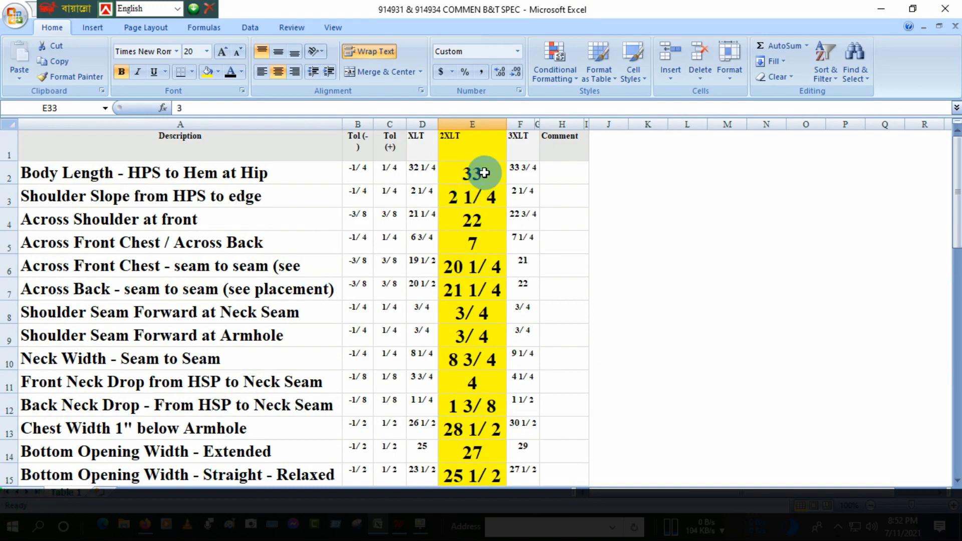
scroll(483, 172, down, 11)
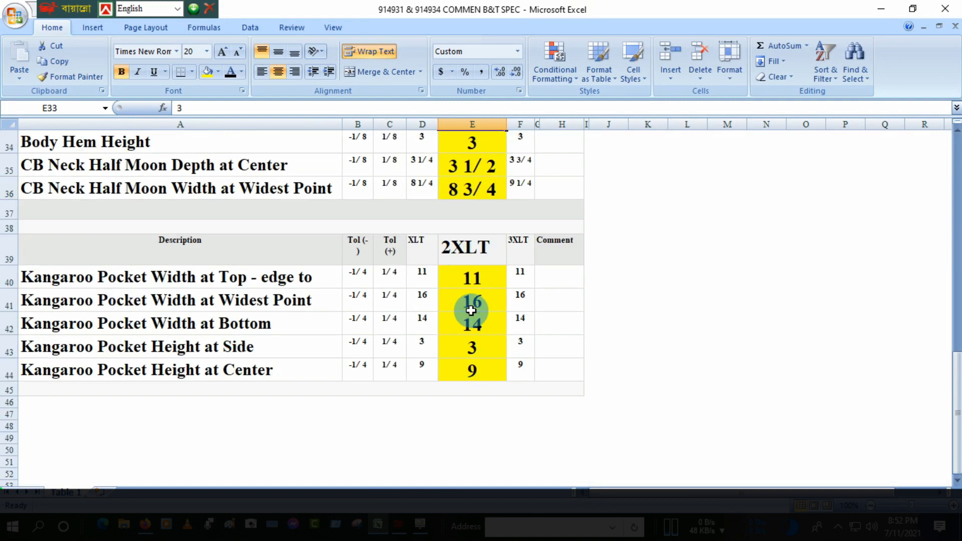
scroll(471, 310, down, 1)
scroll(471, 311, up, 9)
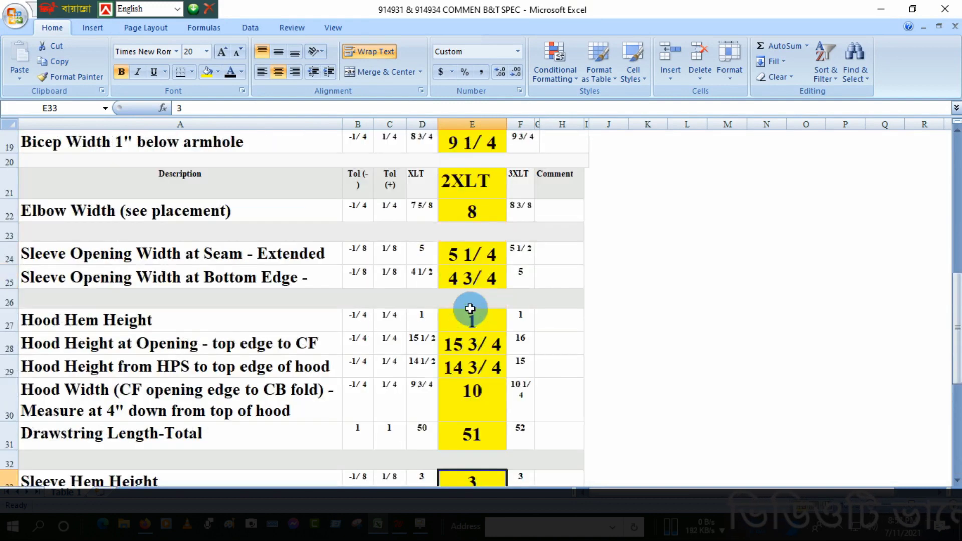
scroll(467, 298, up, 3)
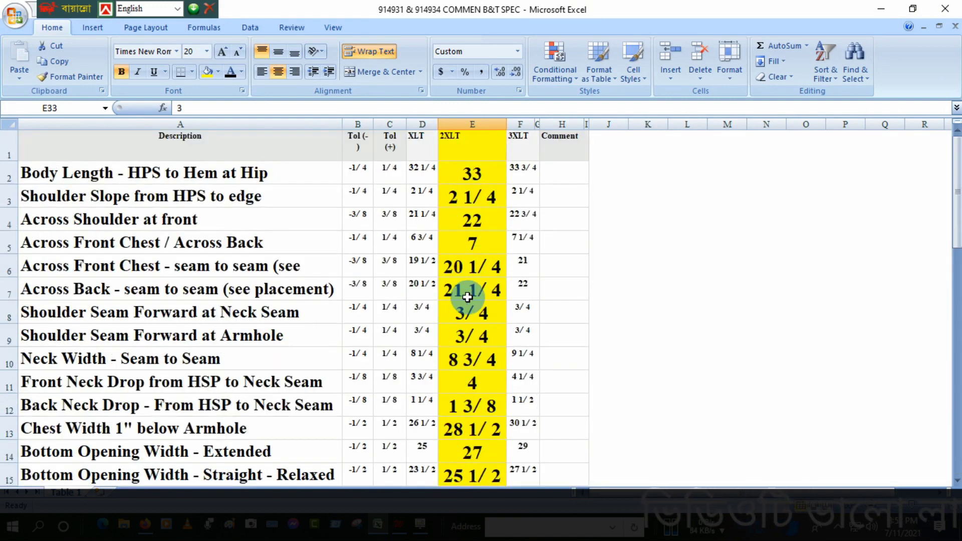
Step: Switch to Winda Design & Grading CAD and set the system's measurement unit to China inch
click(398, 529)
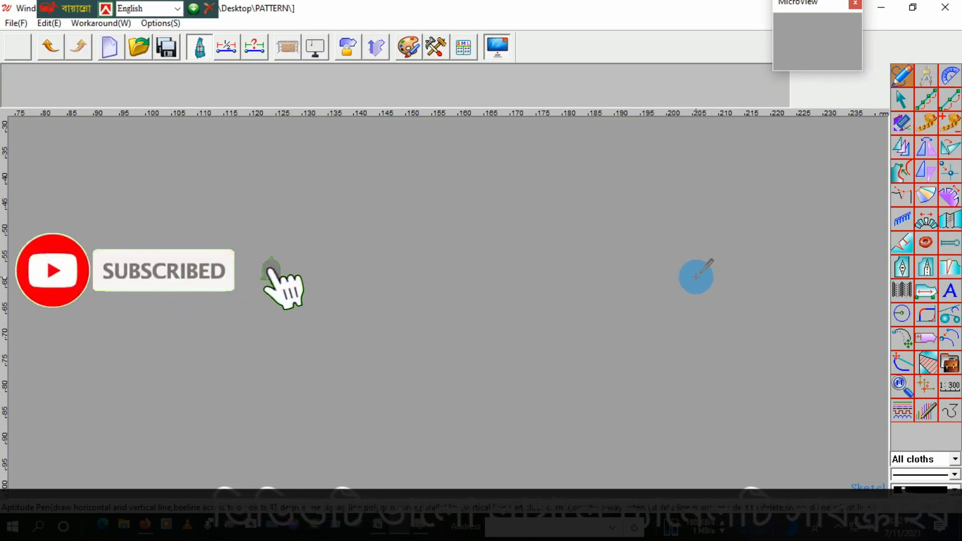
click(436, 50)
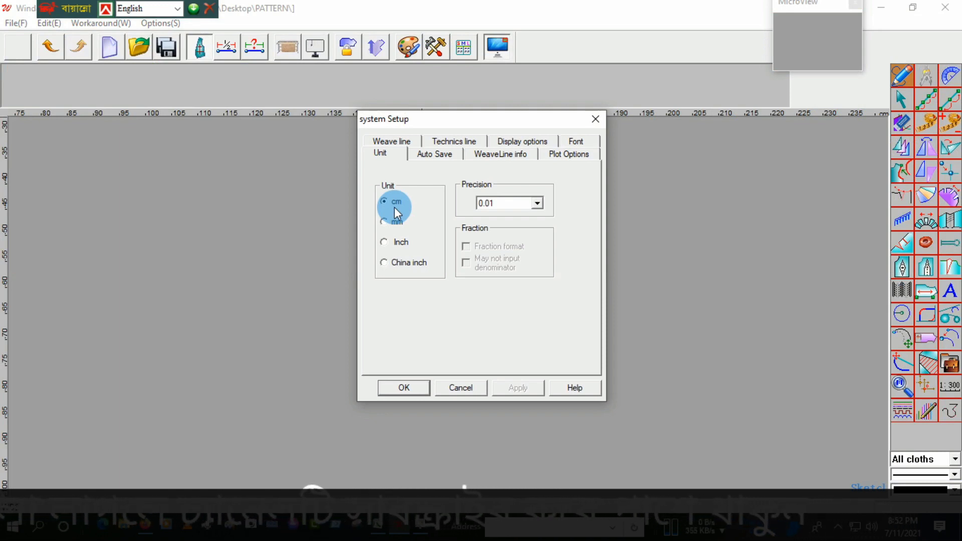
click(384, 243)
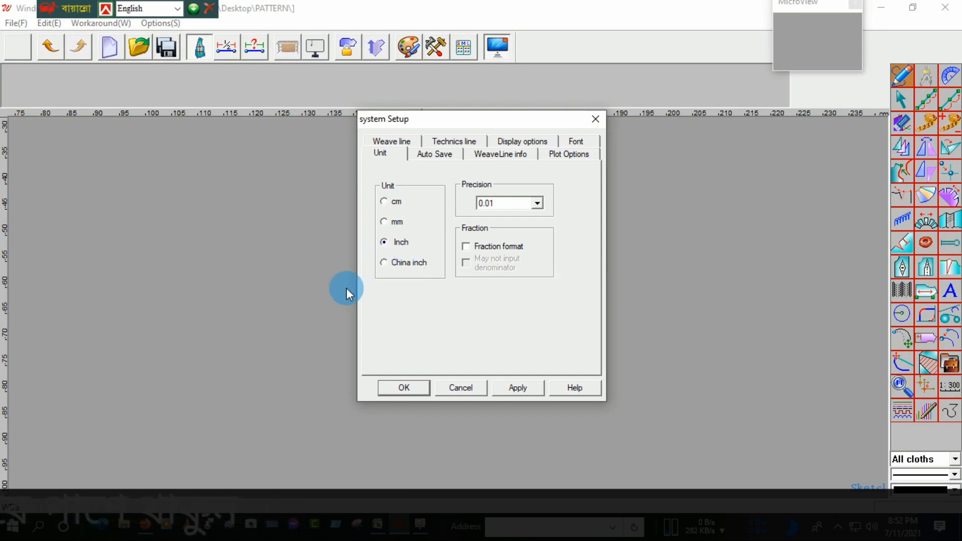
click(382, 264)
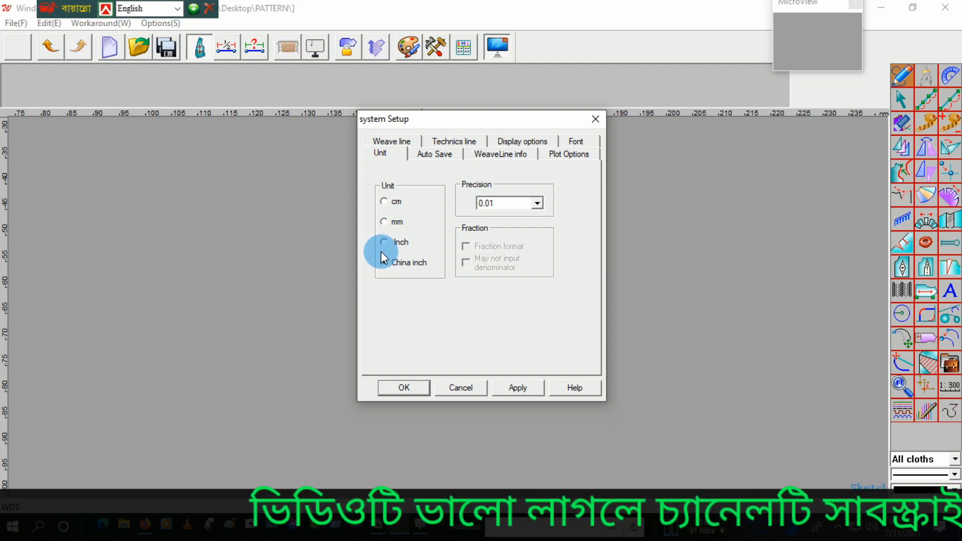
click(385, 263)
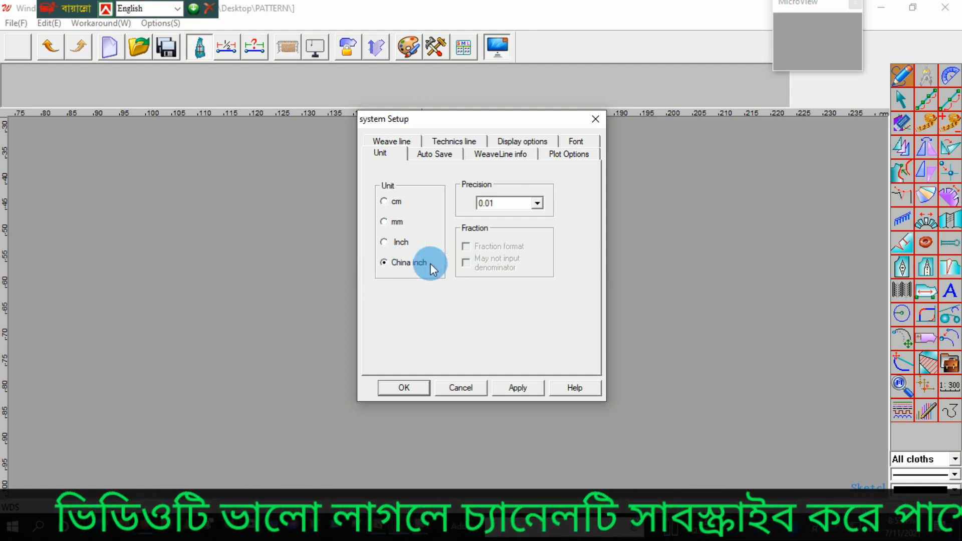
click(386, 263)
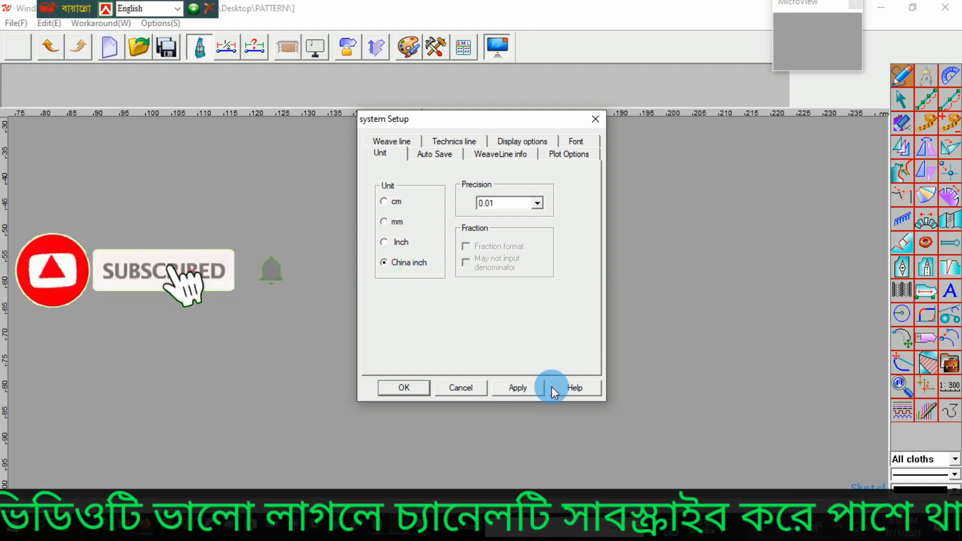
click(524, 387)
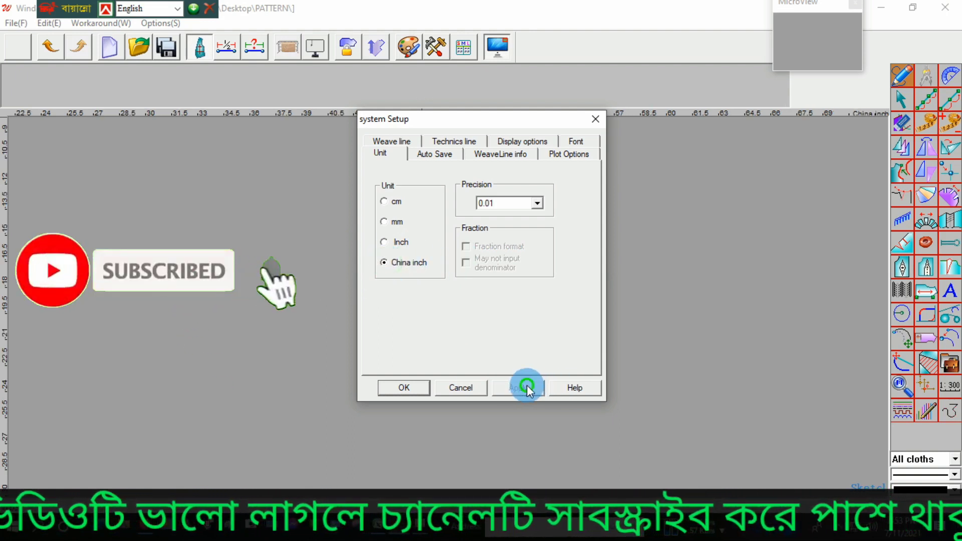
click(393, 388)
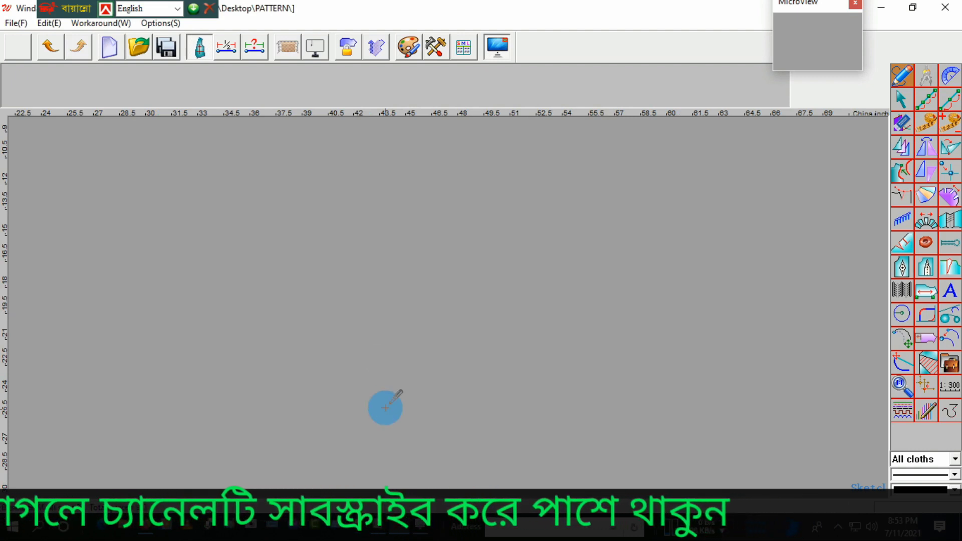
Step: Check the 2XLT body length in the Excel spec sheet and view the hoodie sketch PDF in Firefox
mouse_move(377, 531)
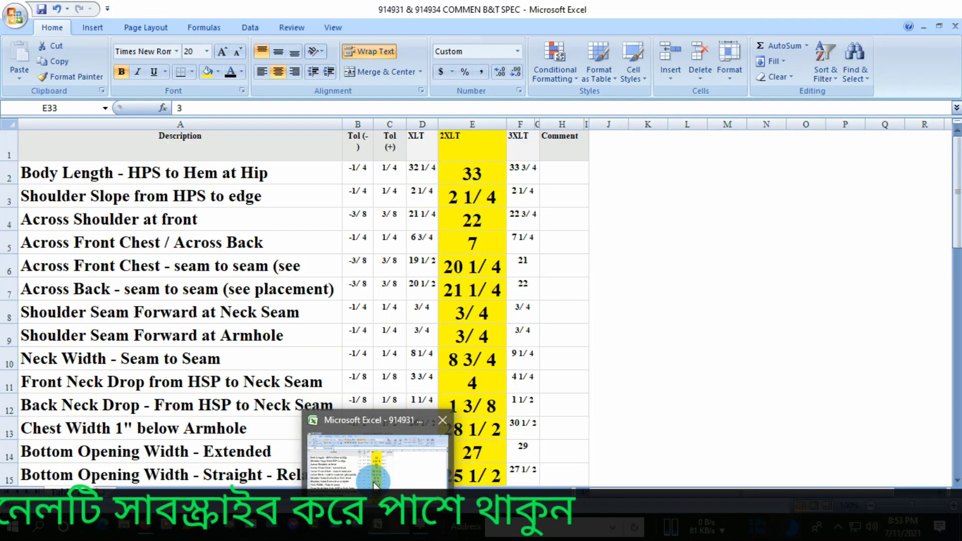
click(375, 483)
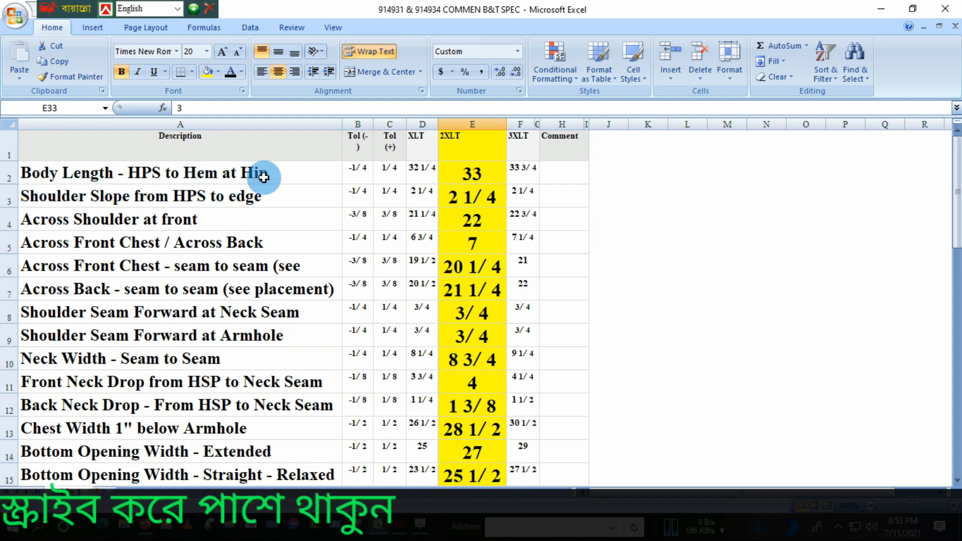
click(491, 169)
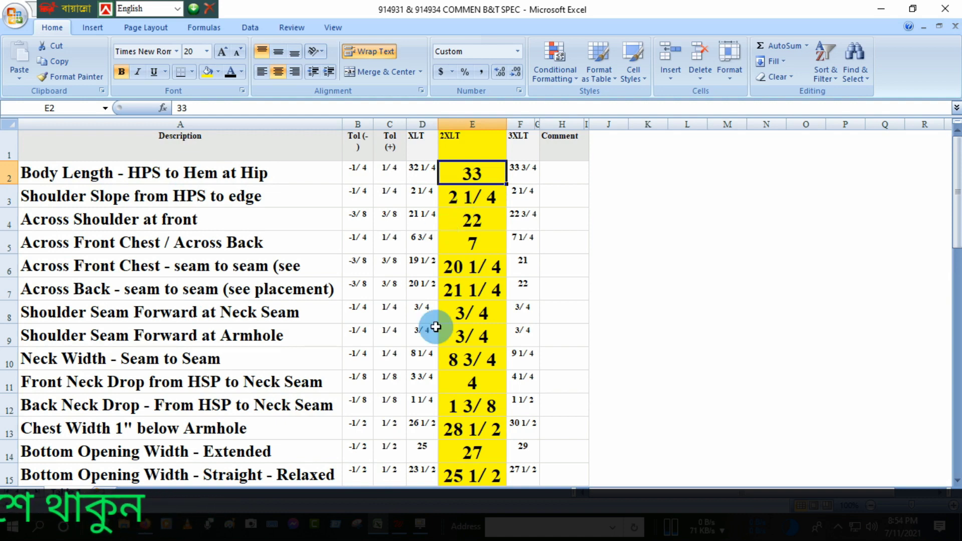
click(148, 527)
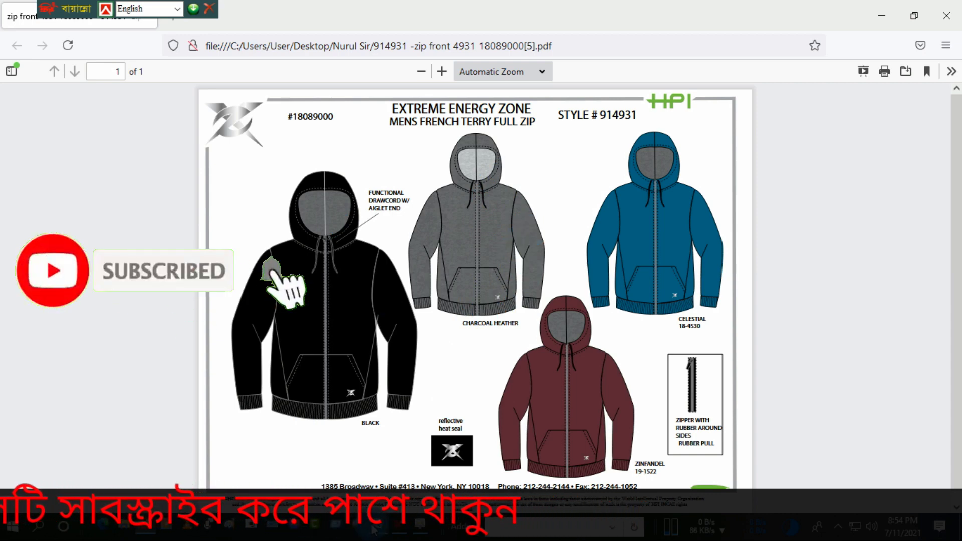
Step: Return to the Excel spec sheet and examine the 2XLT body, hem and kangaroo pocket measurements
mouse_move(377, 527)
click(381, 498)
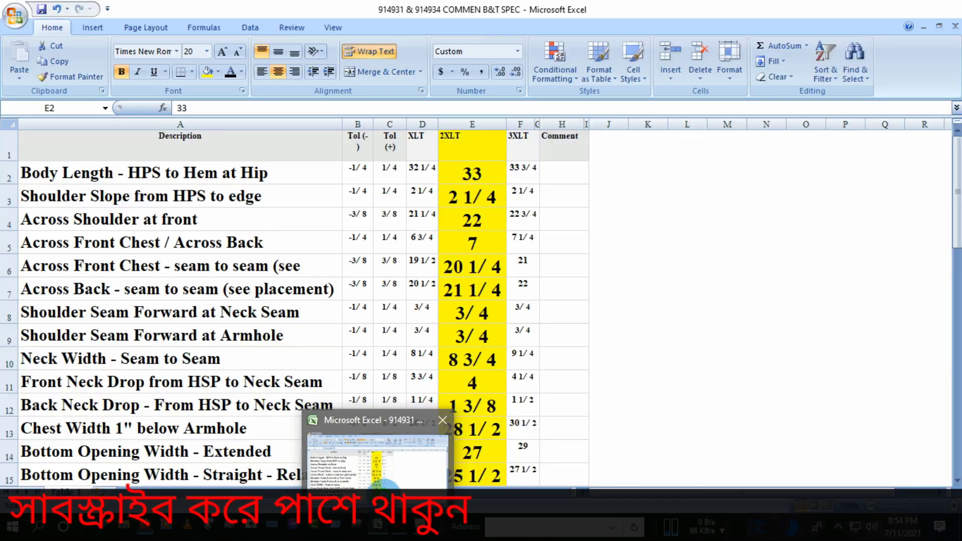
scroll(378, 428, down, 9)
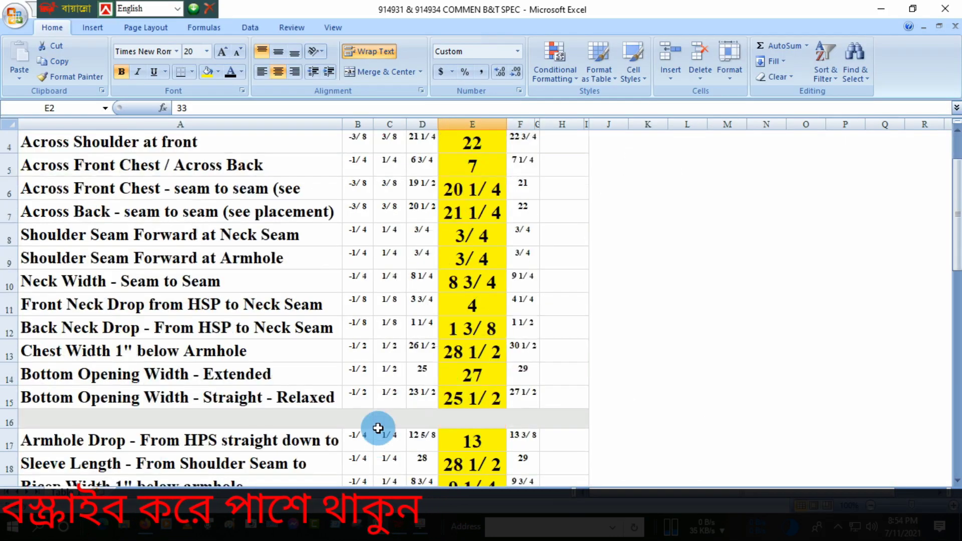
scroll(377, 428, down, 1)
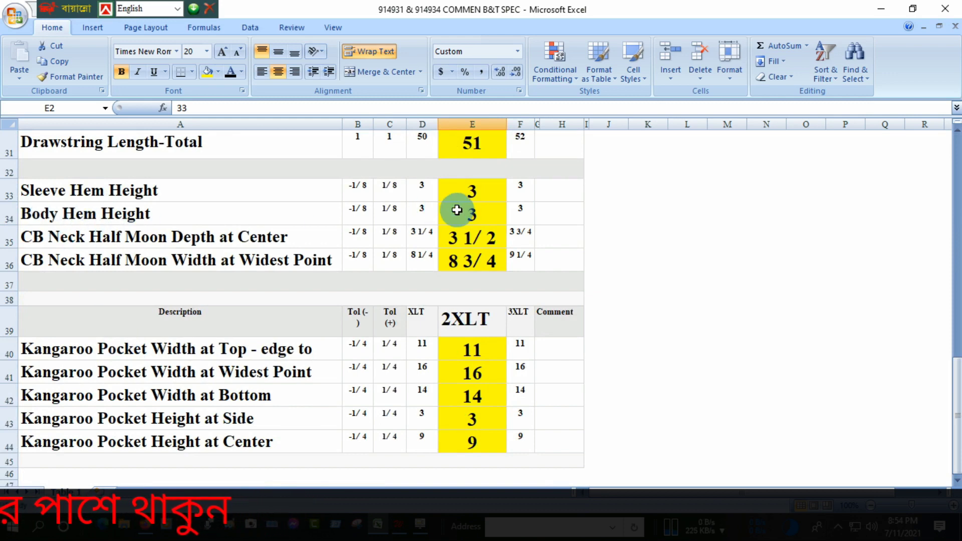
scroll(457, 210, up, 10)
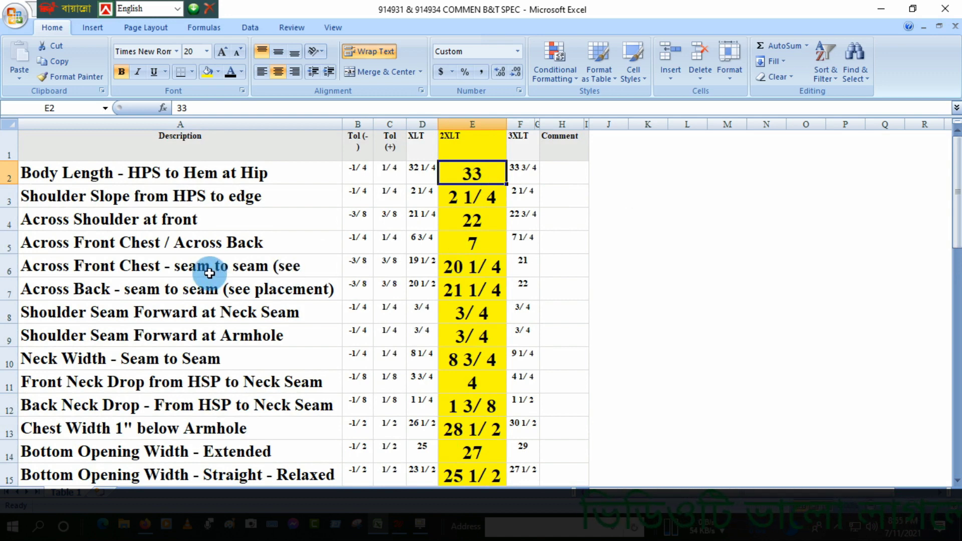
scroll(210, 273, down, 1)
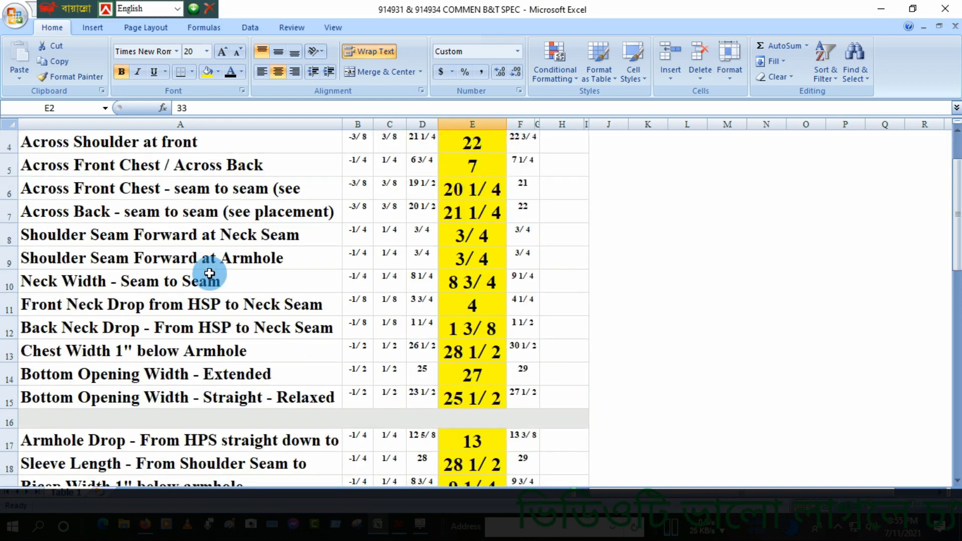
scroll(210, 273, down, 7)
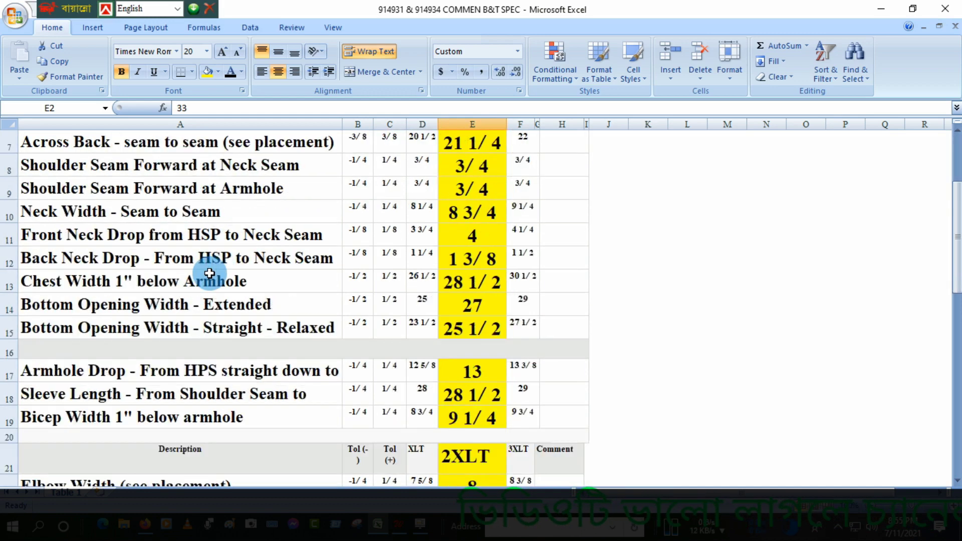
scroll(209, 273, up, 8)
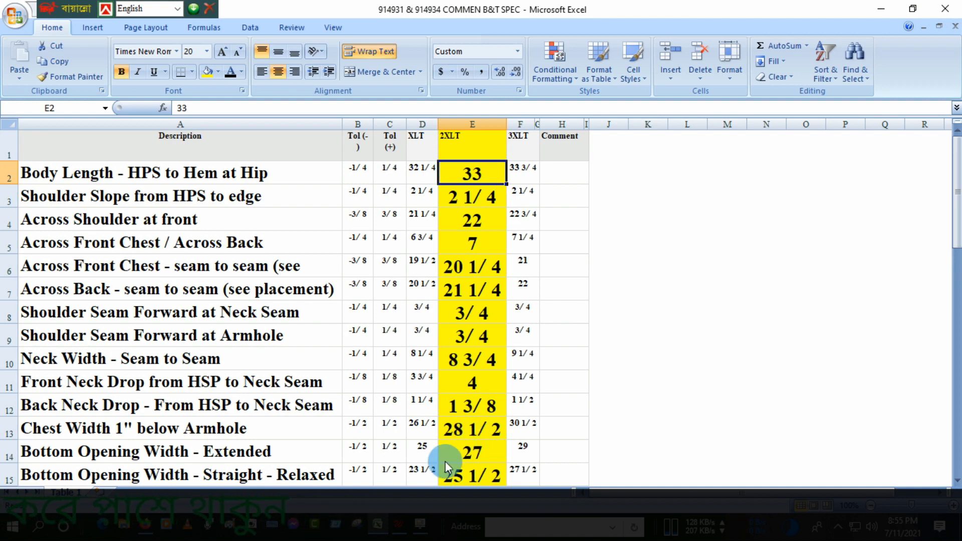
Step: Switch to Winda Design & Grading CAD and draw a rectangle about 7.5 by 3.1 China inches in the empty workspace
mouse_move(396, 529)
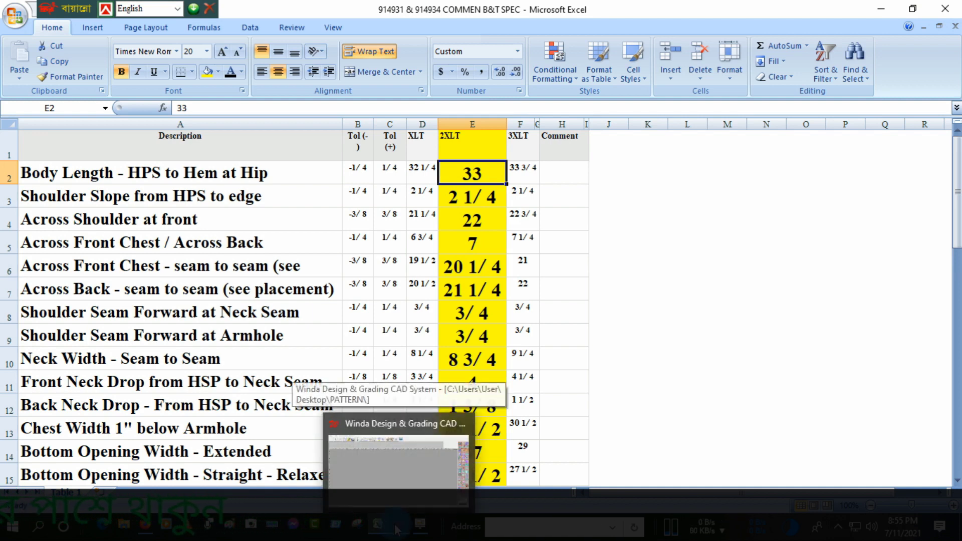
click(396, 451)
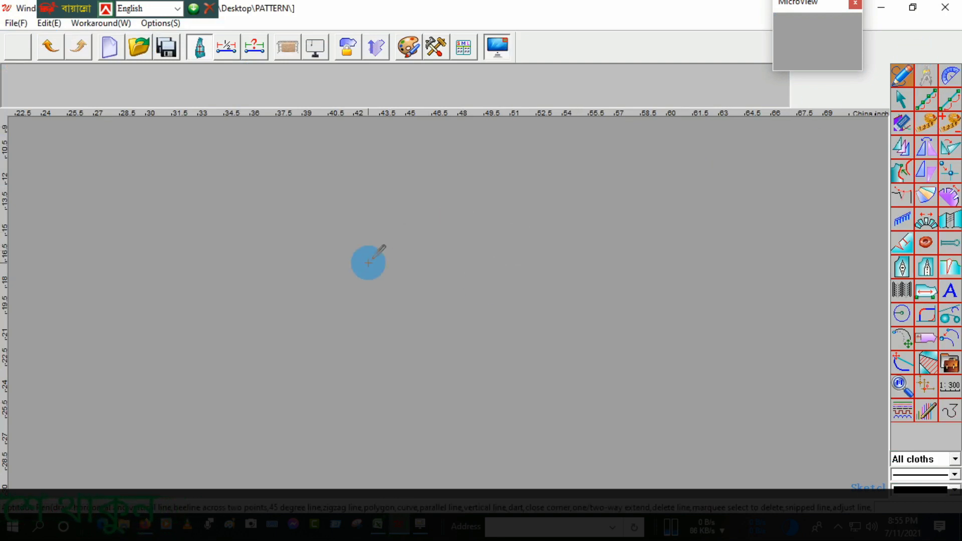
drag(321, 215, 432, 244)
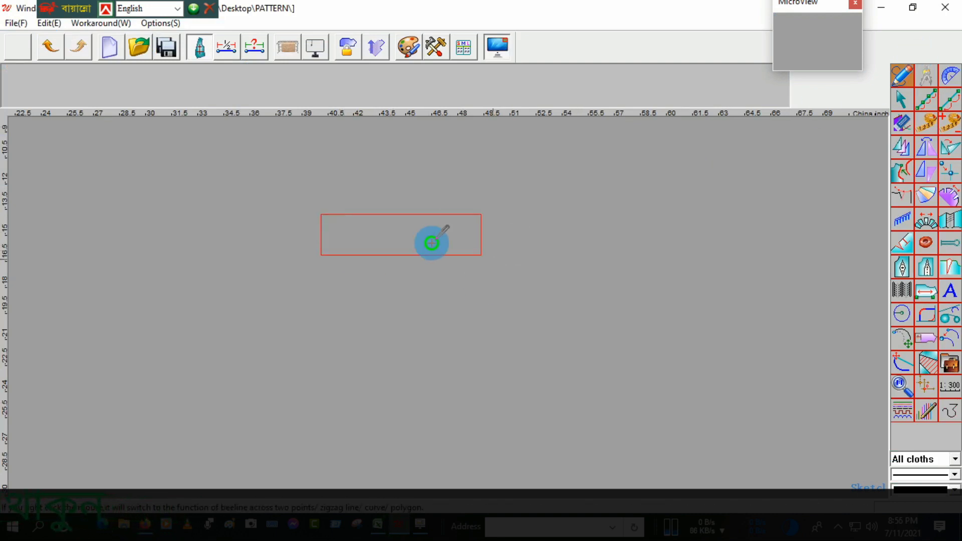
right_click(414, 189)
click(453, 203)
click(354, 196)
click(482, 245)
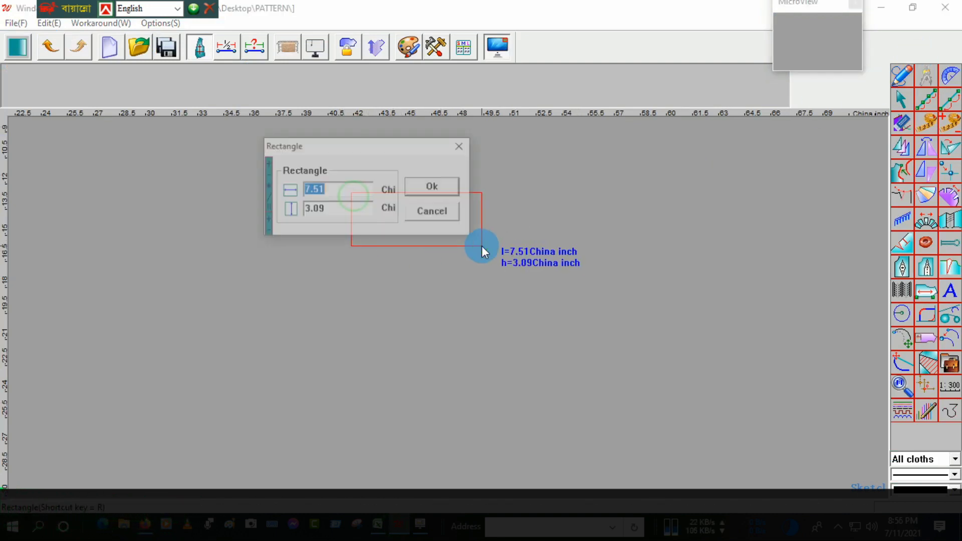
Step: Set the rectangle's width to 30 and its height to 14.25 China inches and finish it
click(337, 190)
drag(337, 190, 271, 193)
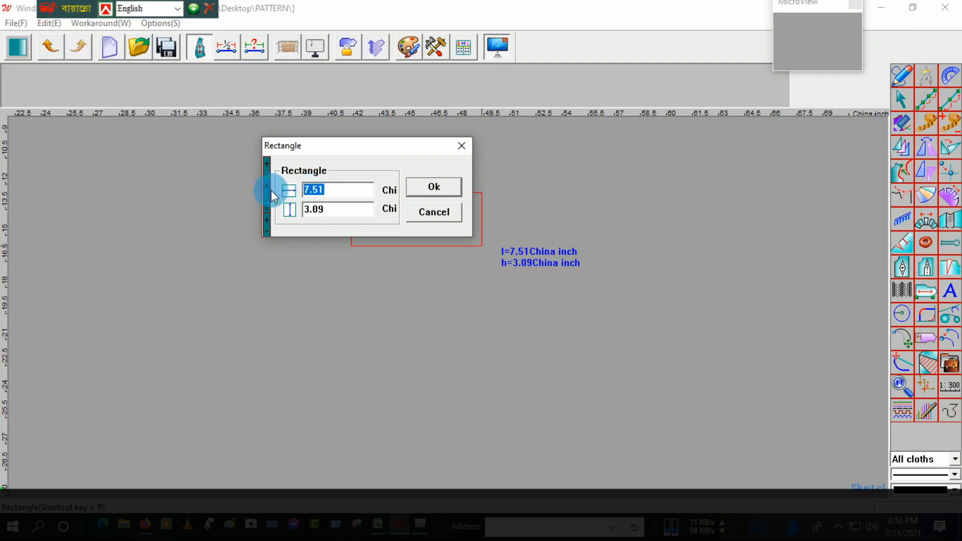
text(30)
click(323, 209)
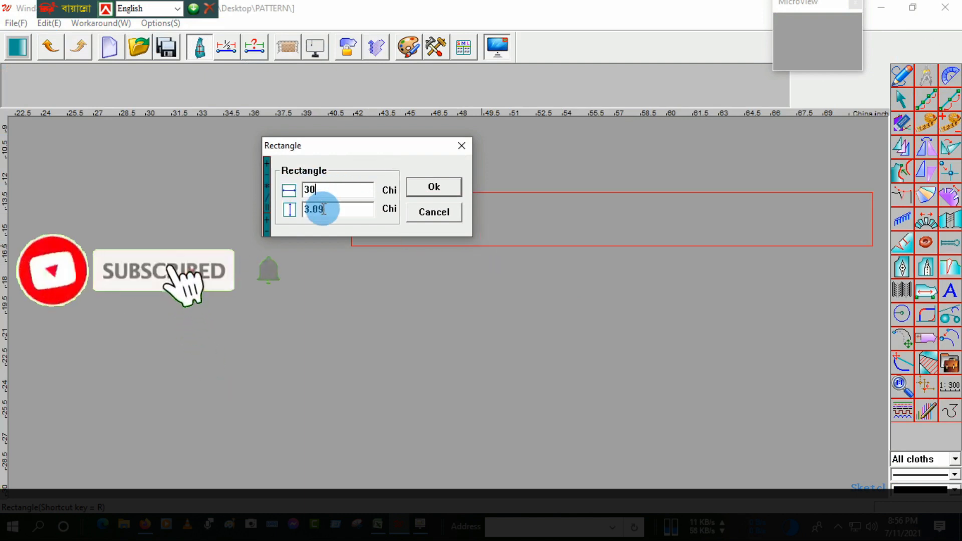
drag(323, 209, 287, 221)
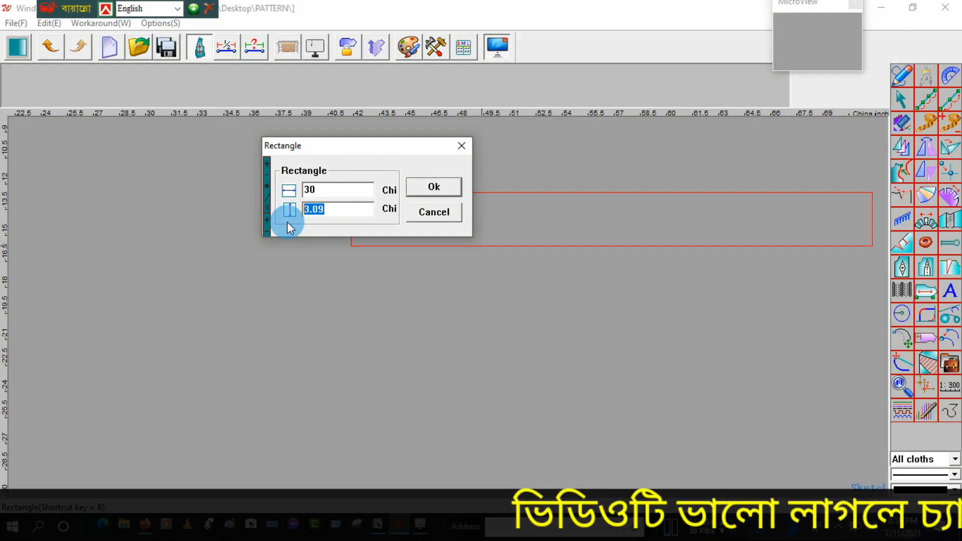
text(14)
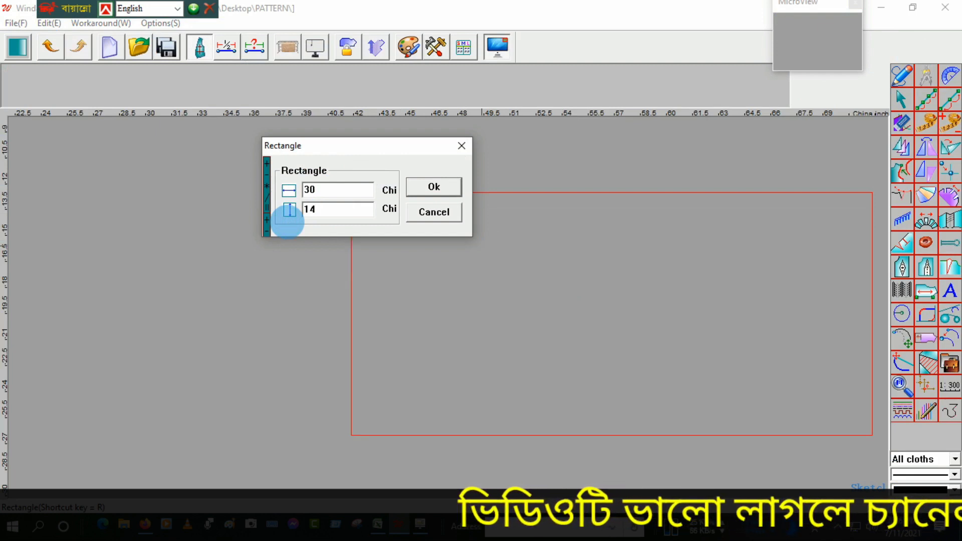
text(.)
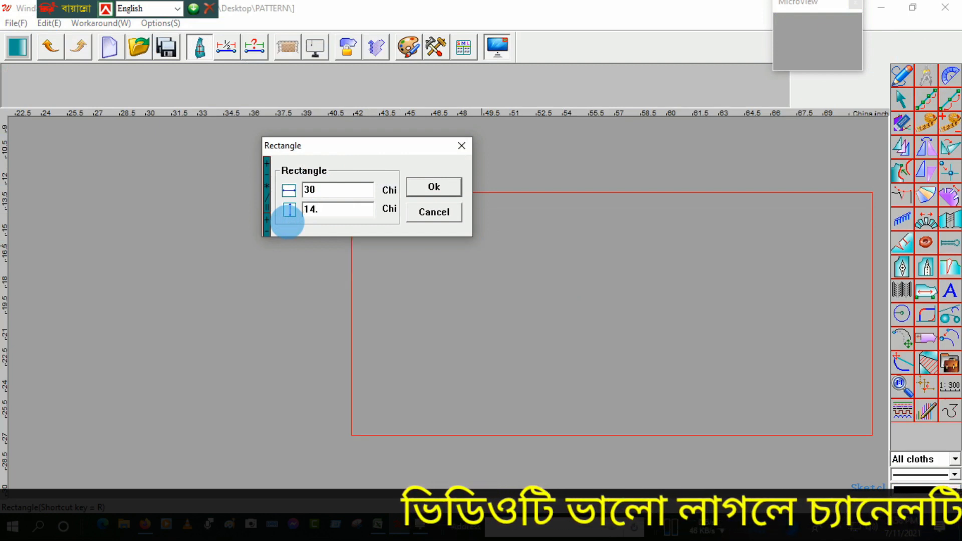
text(25)
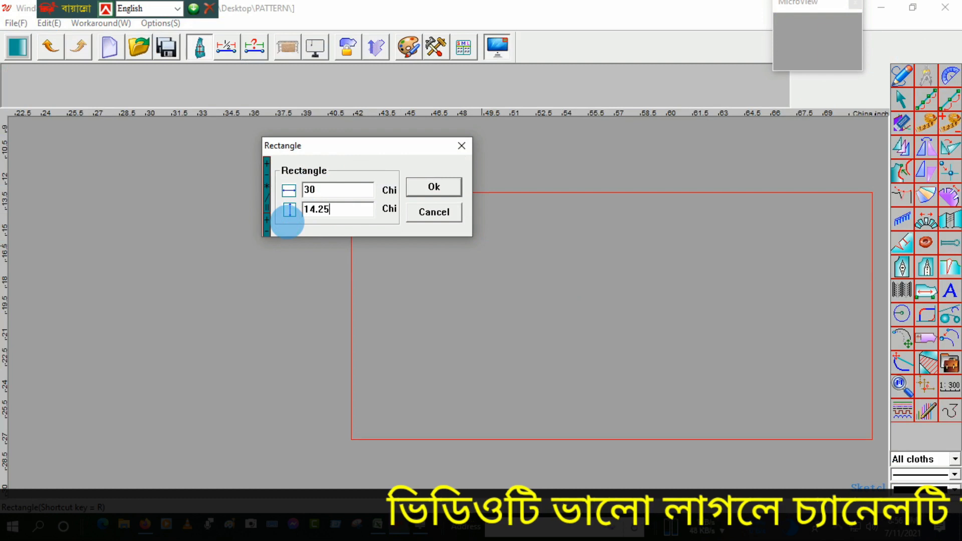
click(416, 188)
scroll(407, 213, down, 3)
scroll(407, 220, up, 2)
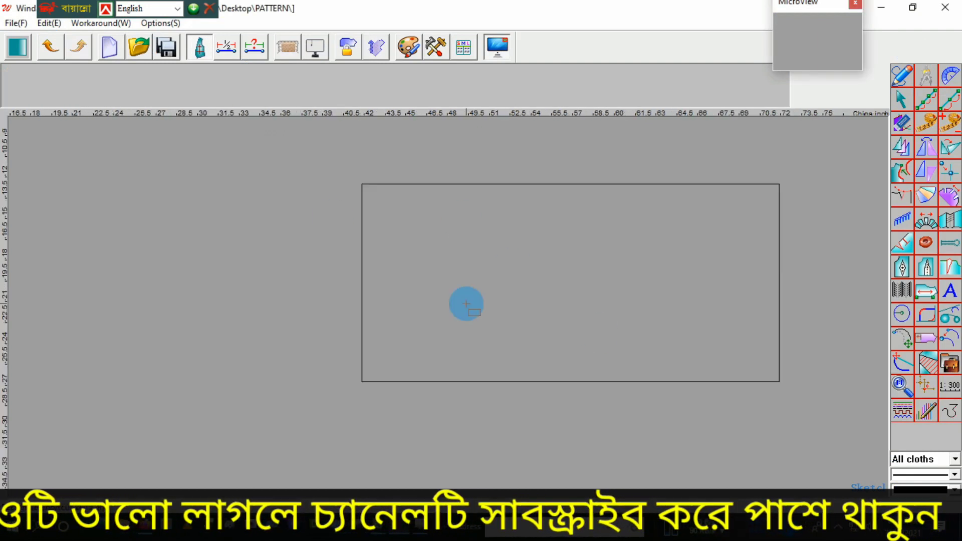
right_click(452, 281)
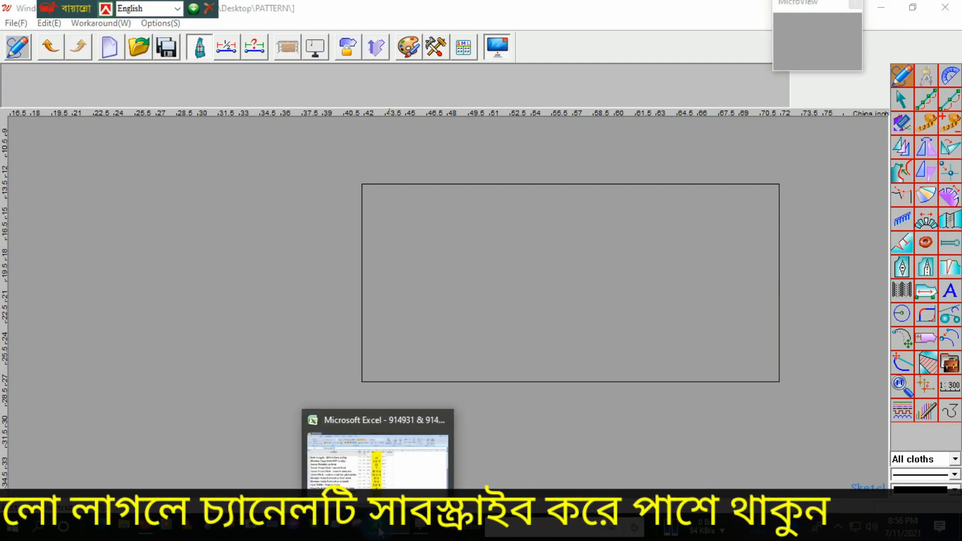
Step: Review the 2XLT neck measurements in the Excel spec sheet and the hoodie sketch PDF in Firefox
click(379, 530)
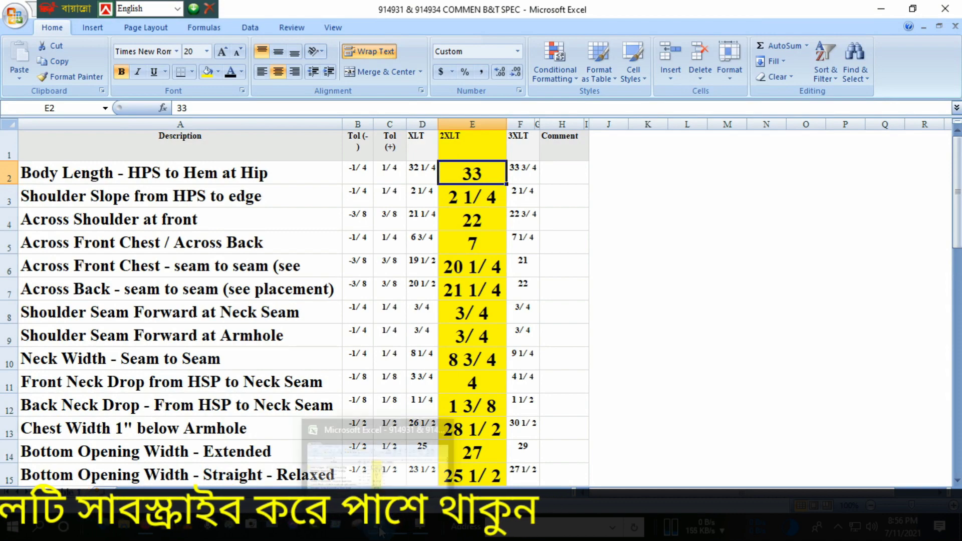
mouse_move(145, 529)
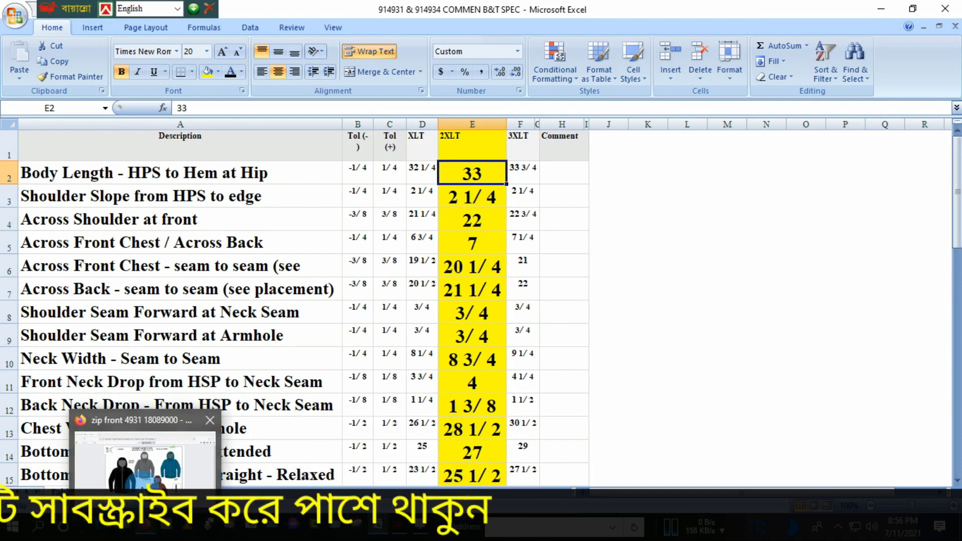
mouse_move(140, 462)
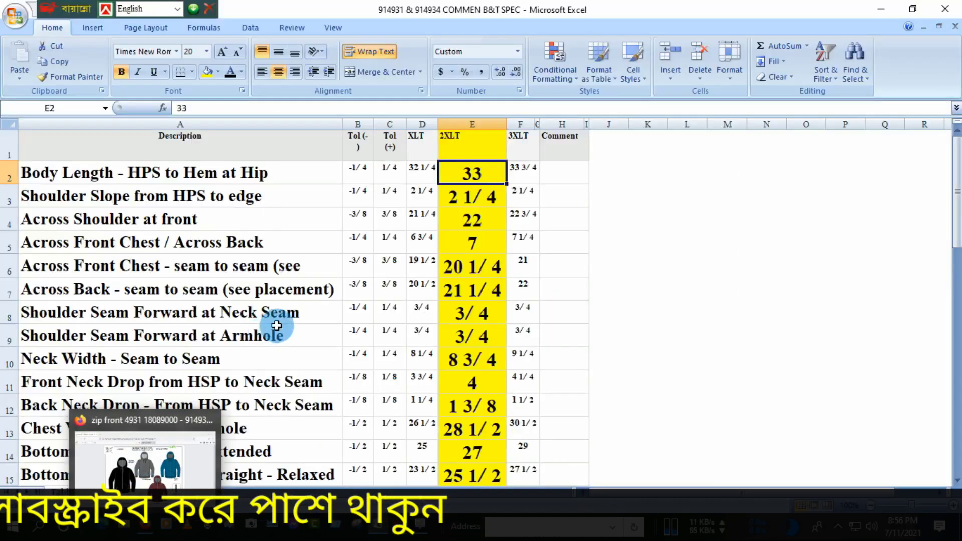
click(145, 526)
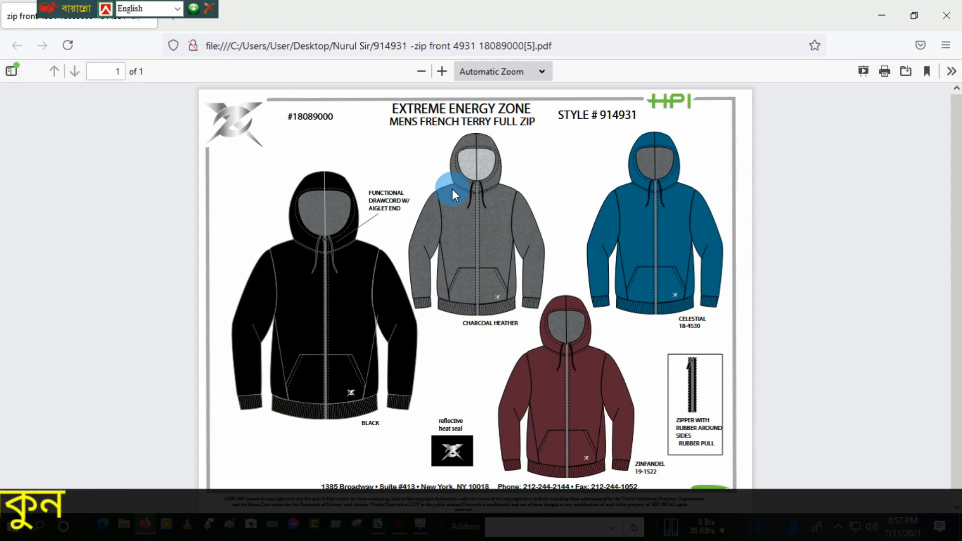
click(389, 532)
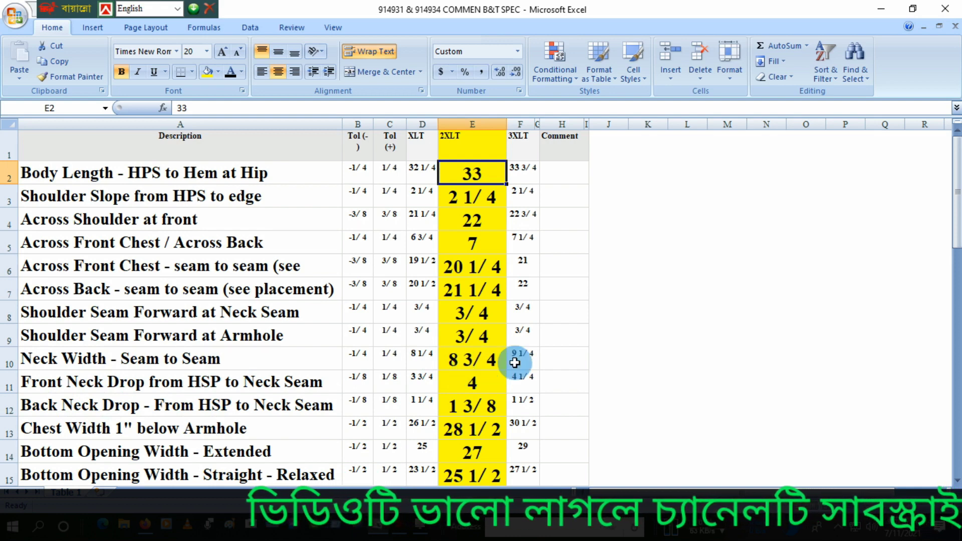
Step: Switch to Winda CAD and draw a straight line from 4.375 up the rectangle's left edge to 4 along its bottom edge
mouse_move(395, 529)
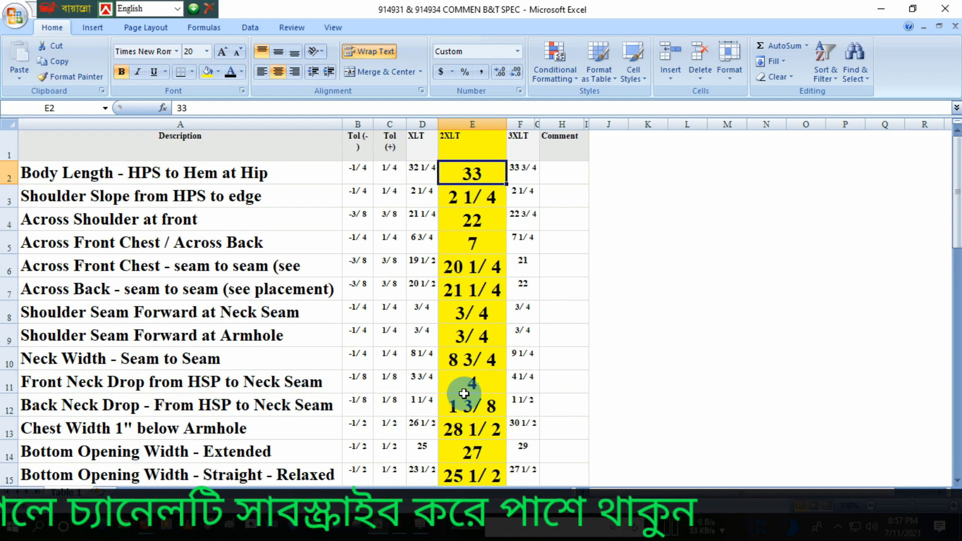
click(402, 530)
click(363, 360)
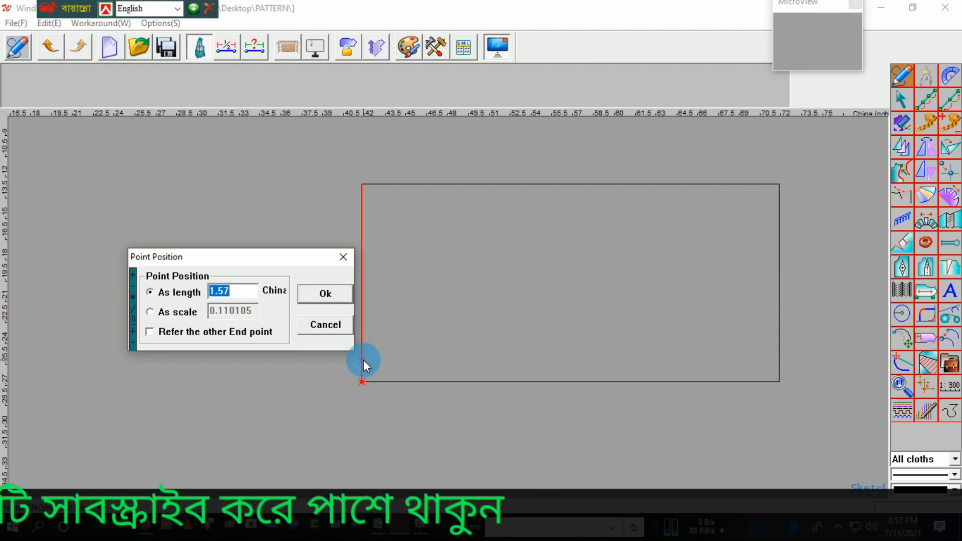
text(4)
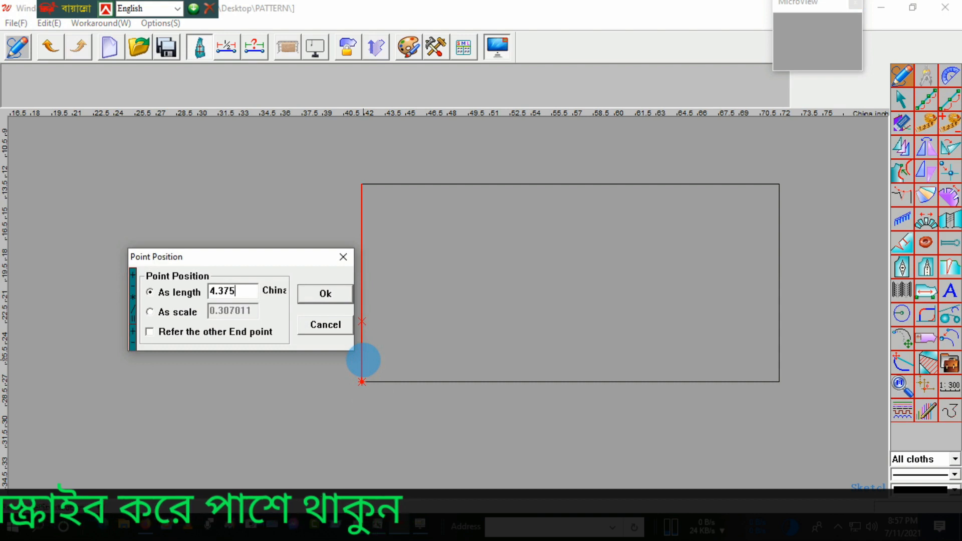
click(323, 293)
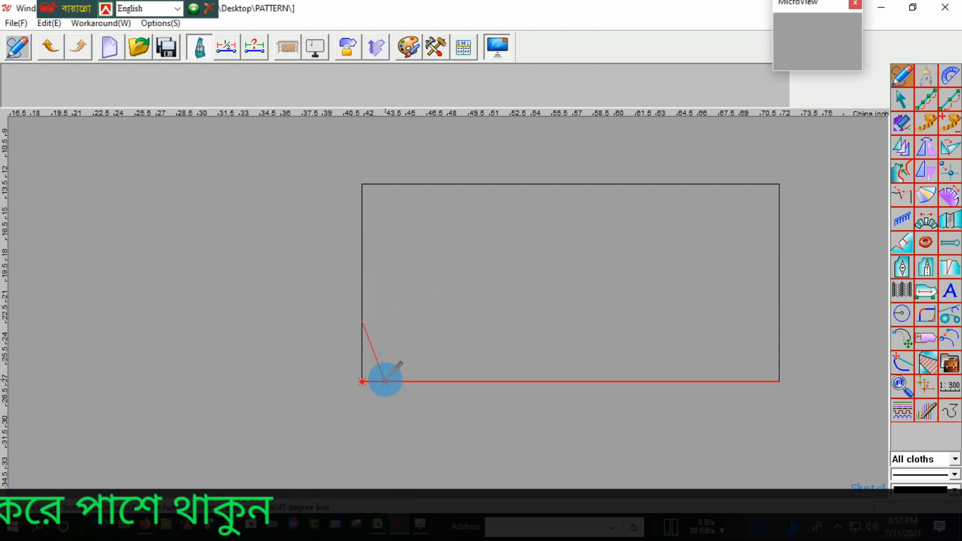
click(385, 380)
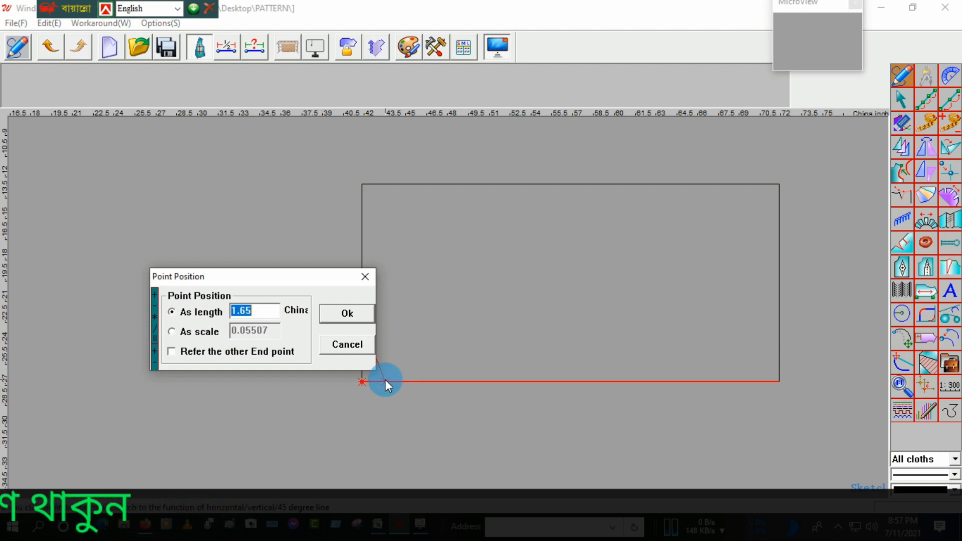
text(4)
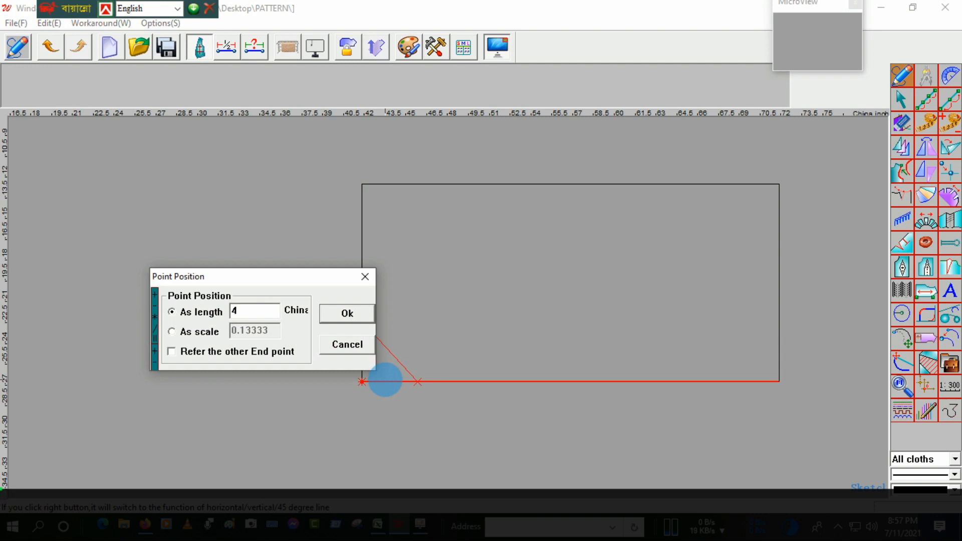
key(Return)
right_click(420, 335)
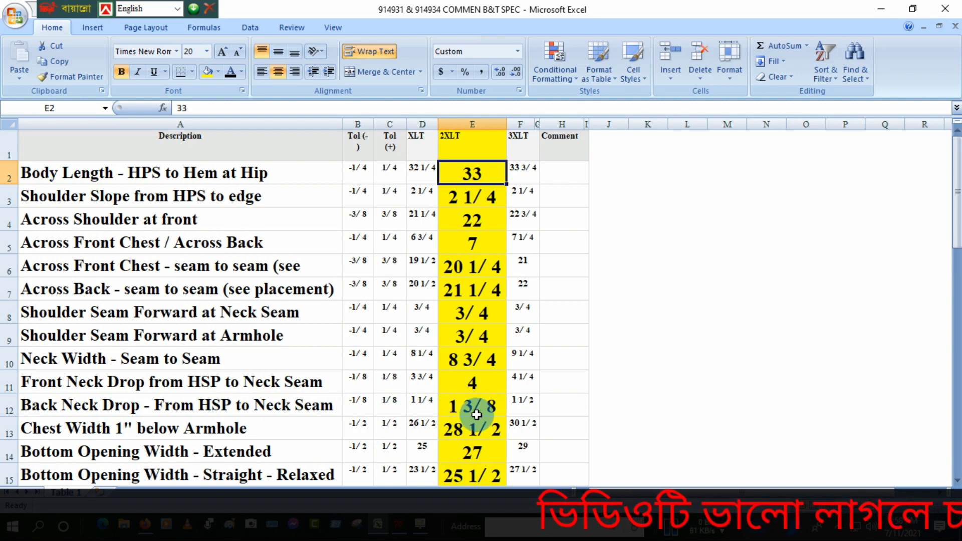
Step: Back in Winda CAD, draw a line from the neck-width point on the left edge to 1.375 along the bottom edge
click(401, 526)
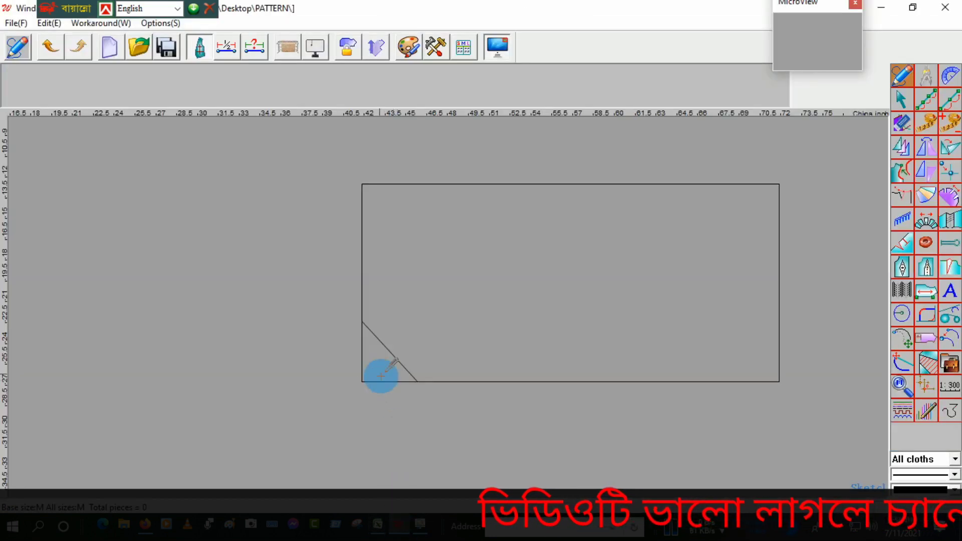
click(362, 321)
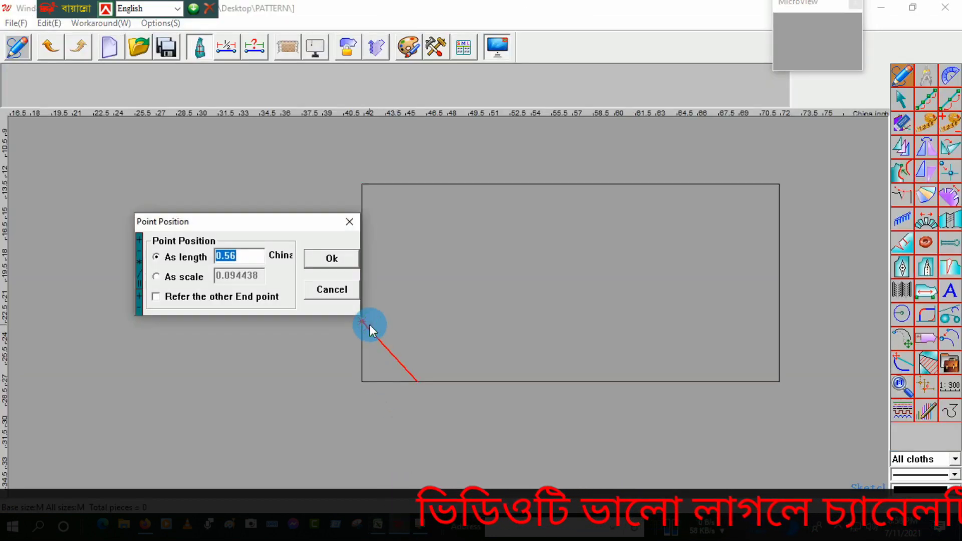
key(Return)
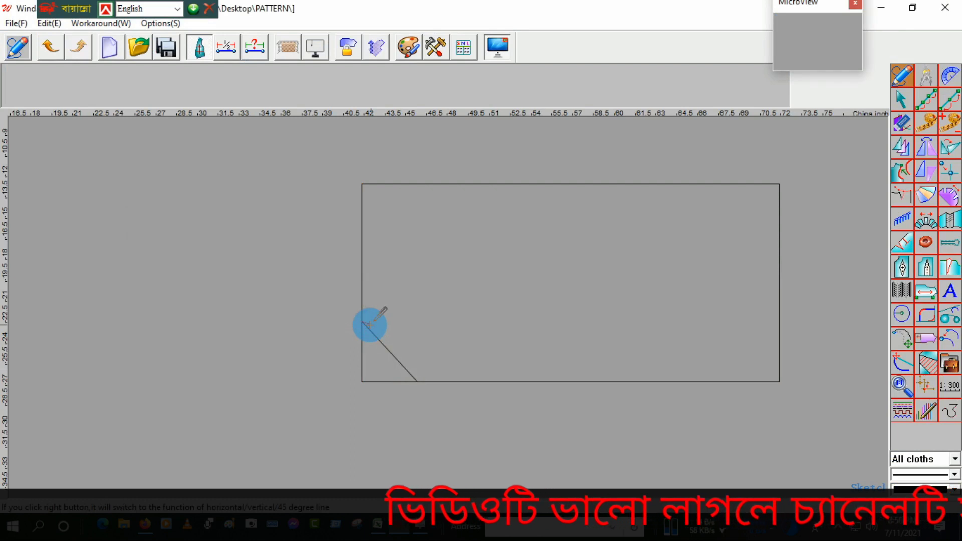
click(363, 381)
text(1.375)
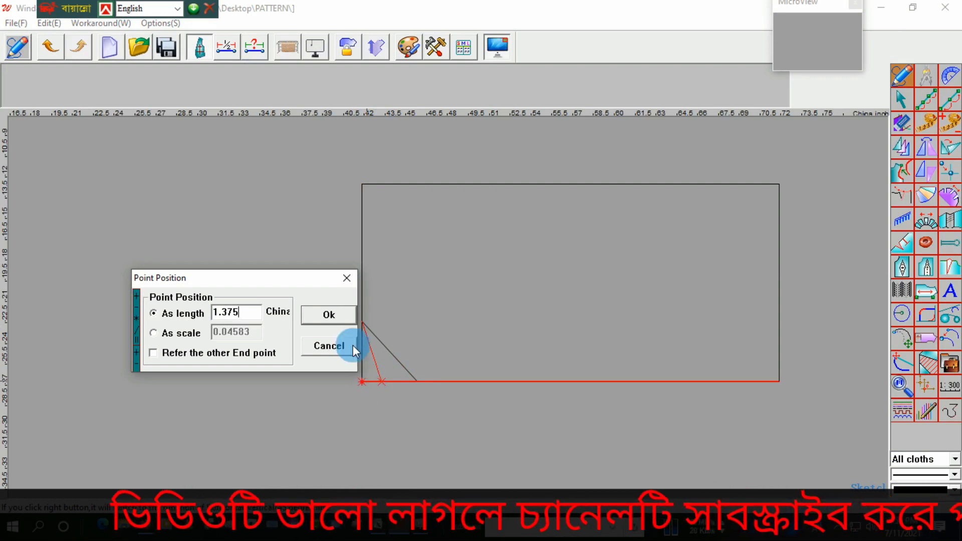
click(337, 319)
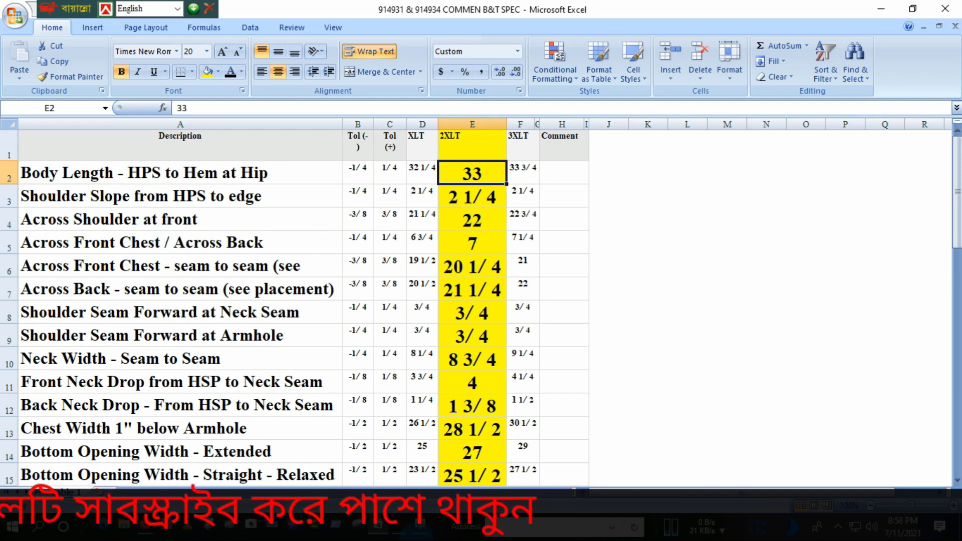
Step: Back in Winda CAD, draw a horizontal line across the rectangle, starting 11 China inches up its left edge
click(401, 531)
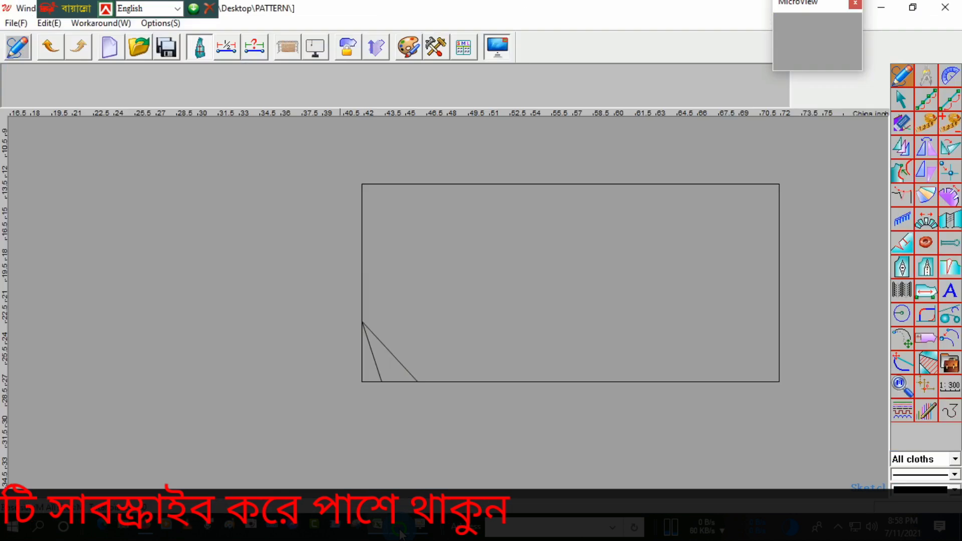
click(361, 370)
text(11)
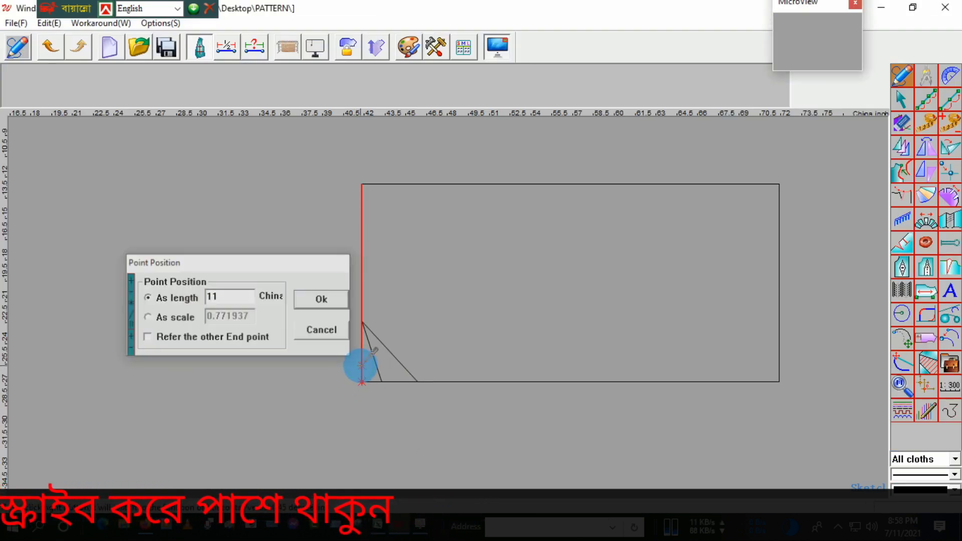
key(Return)
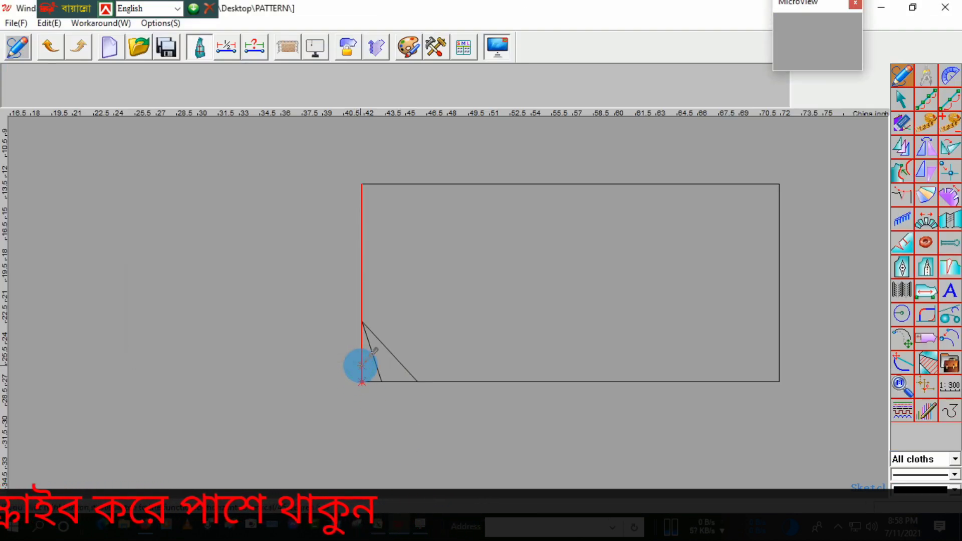
click(775, 244)
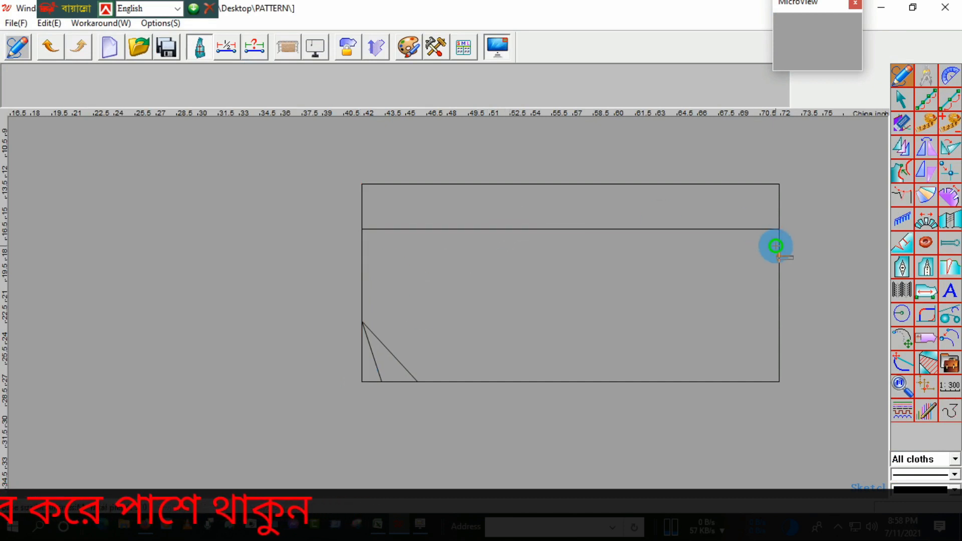
Step: Check the Excel shoulder measurements, then in Winda CAD draw a straight shoulder line from the neck-width point to 2.14 along the horizontal line
click(385, 531)
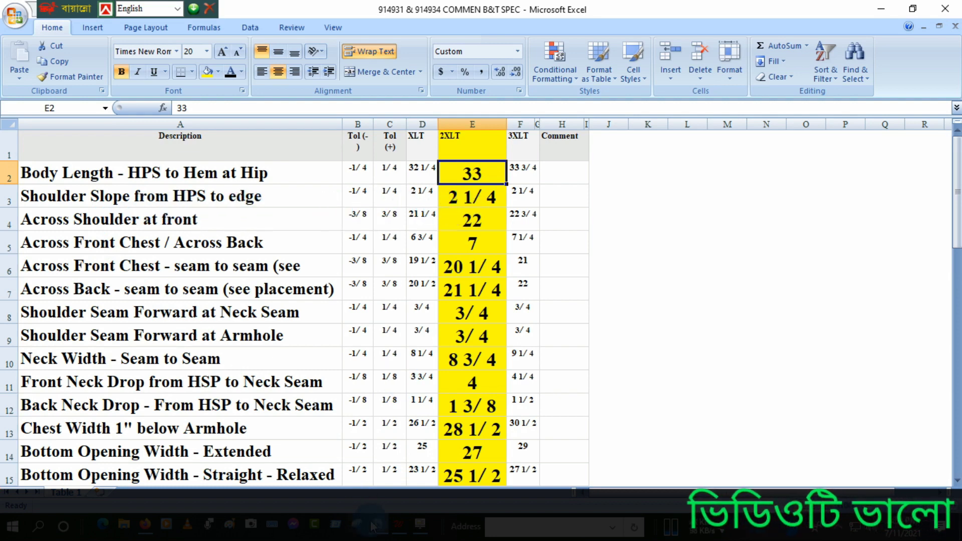
click(398, 532)
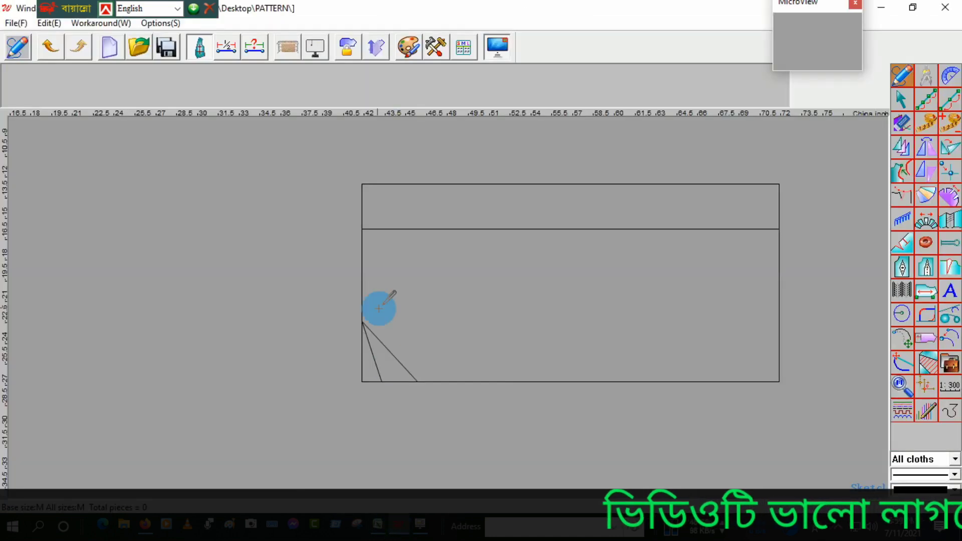
click(360, 321)
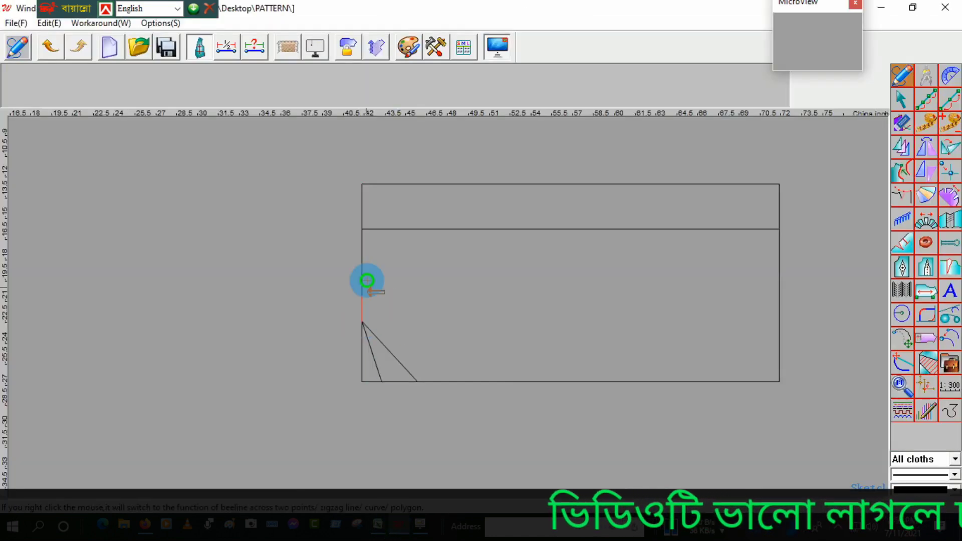
click(372, 233)
text(2.14)
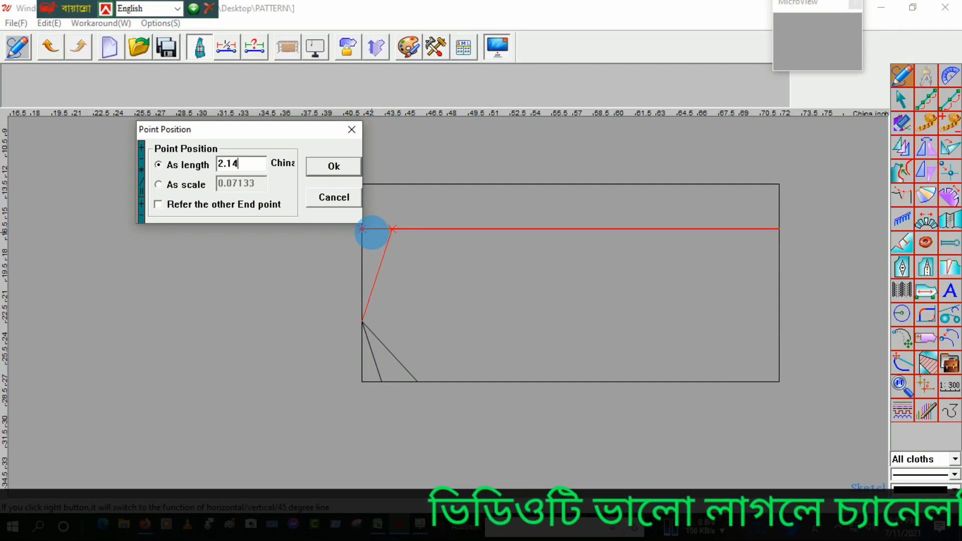
key(Return)
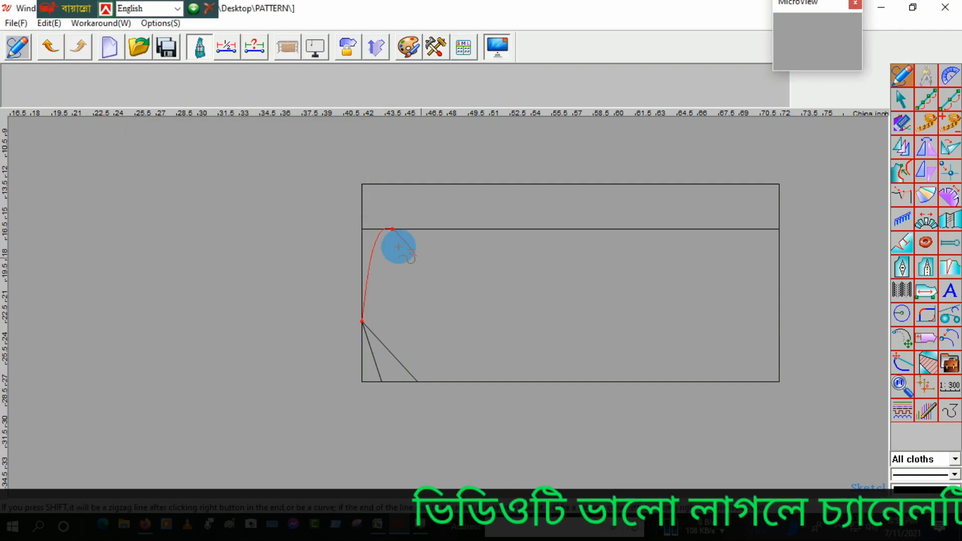
right_click(423, 260)
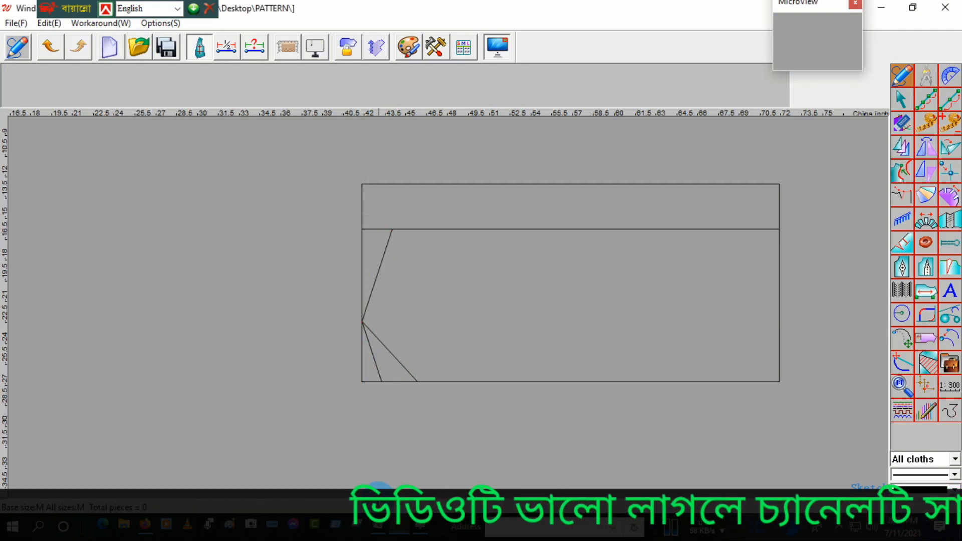
Step: Check the armhole drop in Excel, then in Winda CAD draw a vertical line 13 along the upper edge and join its top to the shoulder end
click(379, 526)
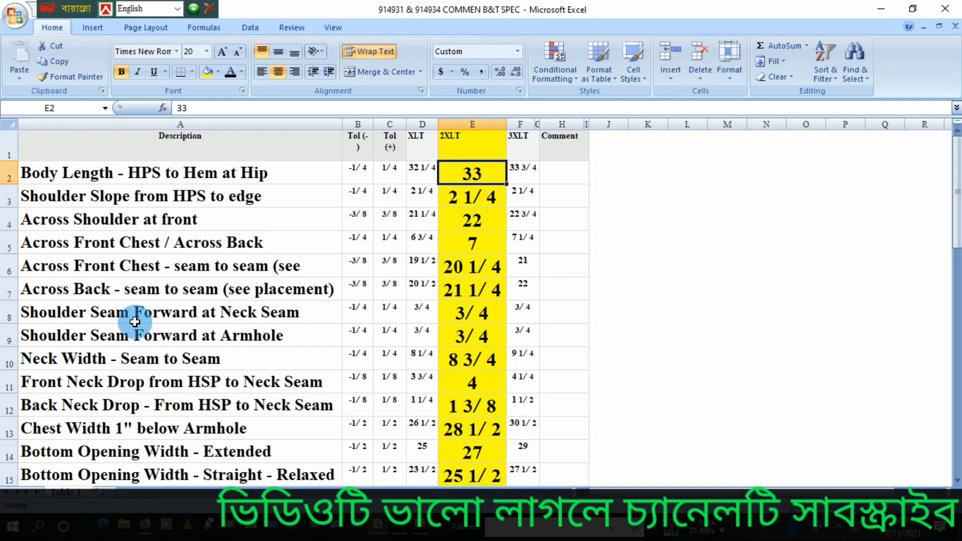
scroll(135, 322, down, 4)
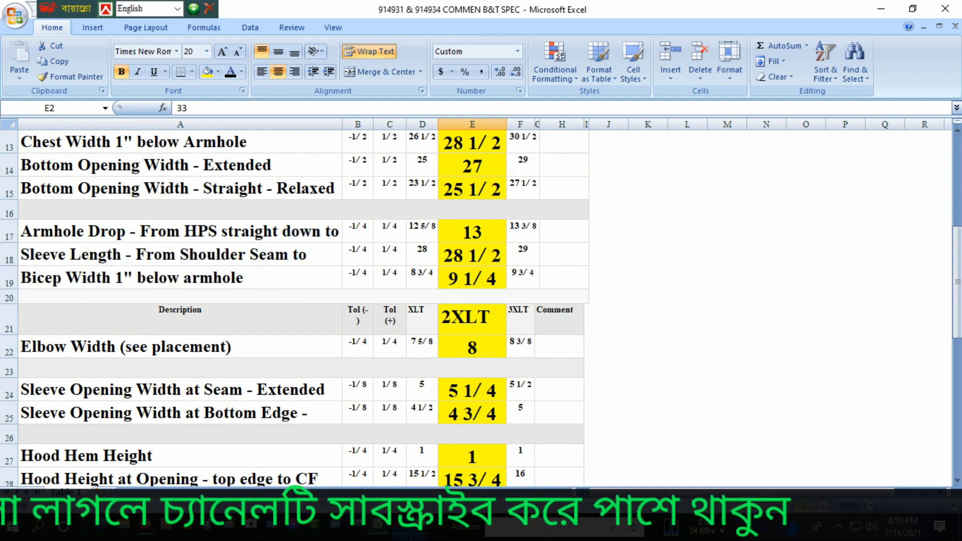
click(401, 535)
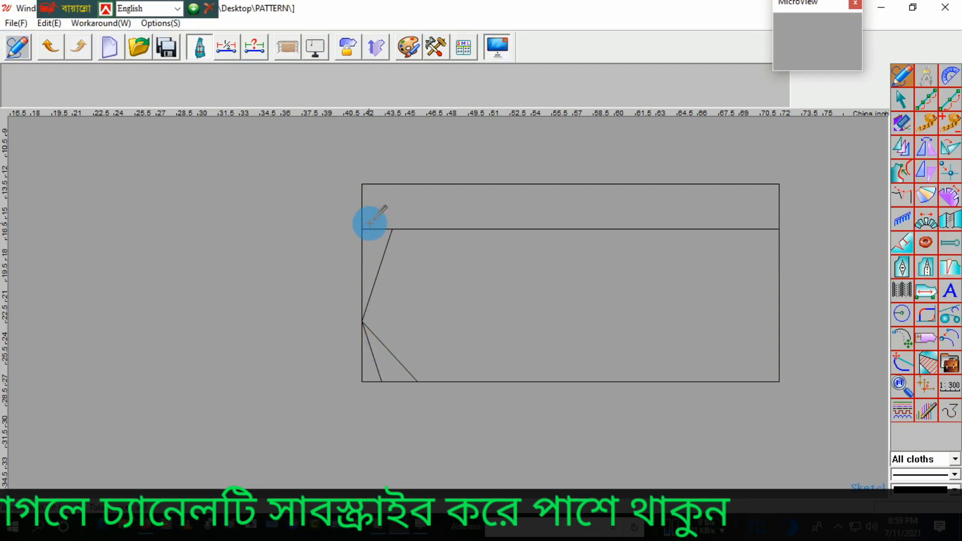
click(376, 186)
click(375, 185)
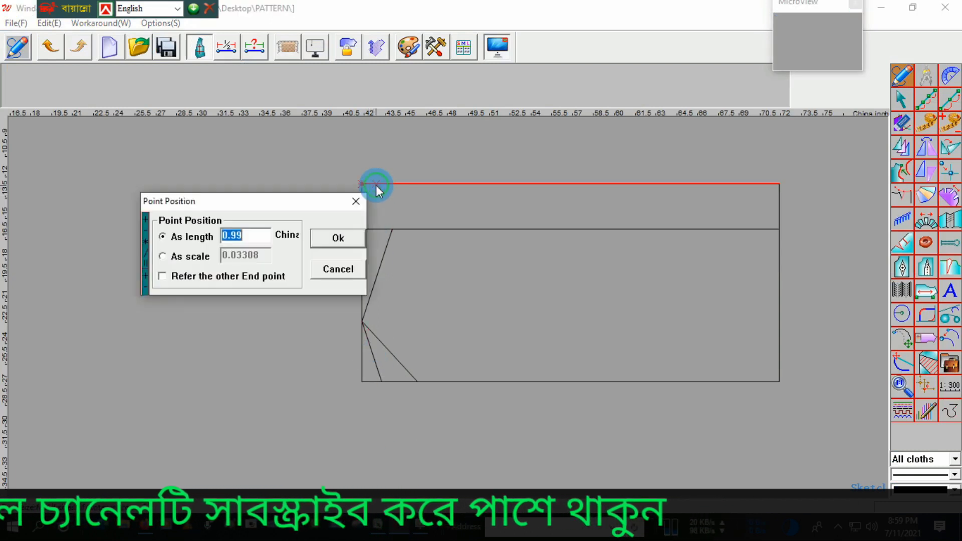
text(13)
key(Return)
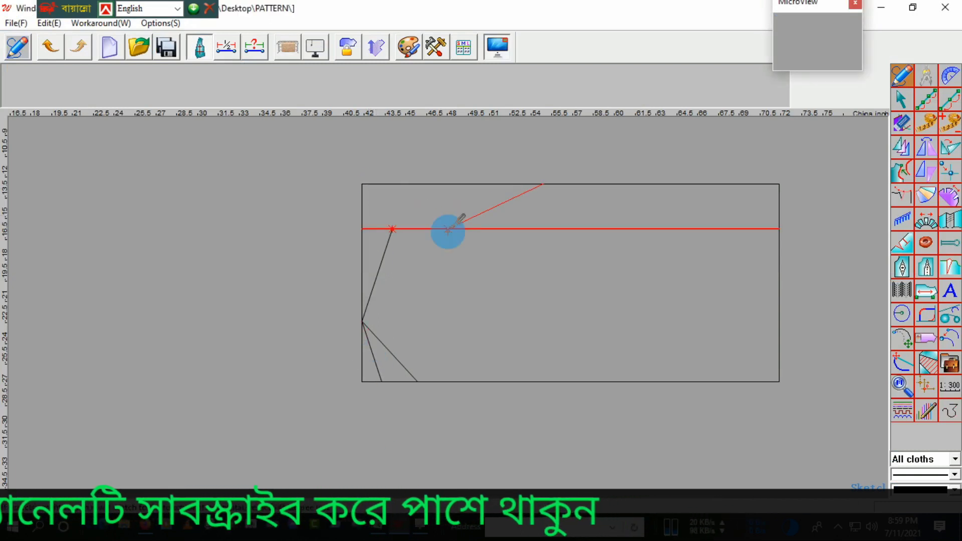
click(543, 382)
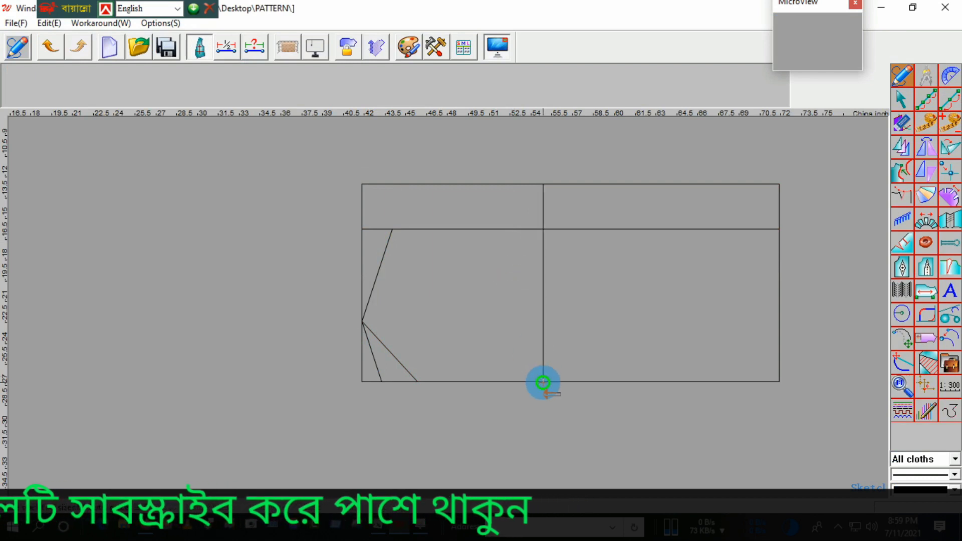
click(392, 229)
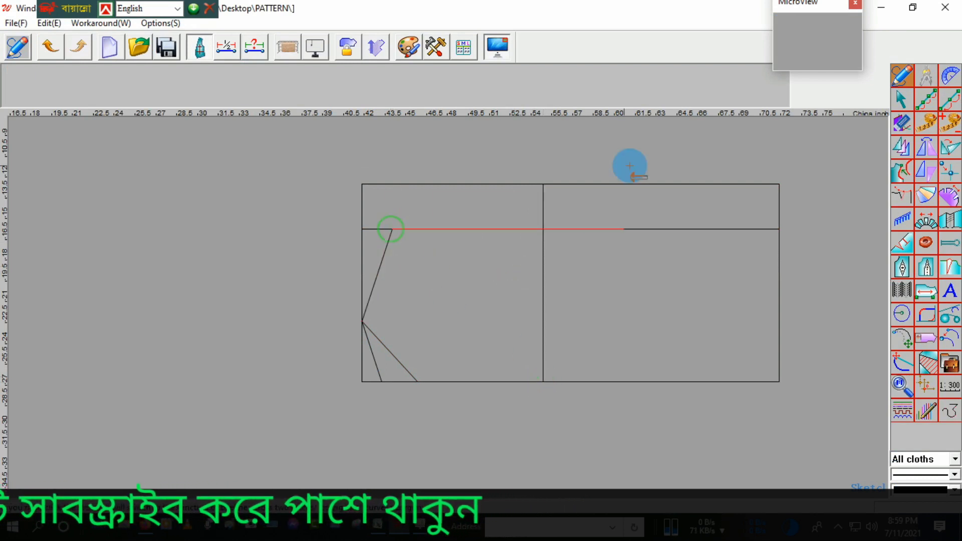
click(543, 184)
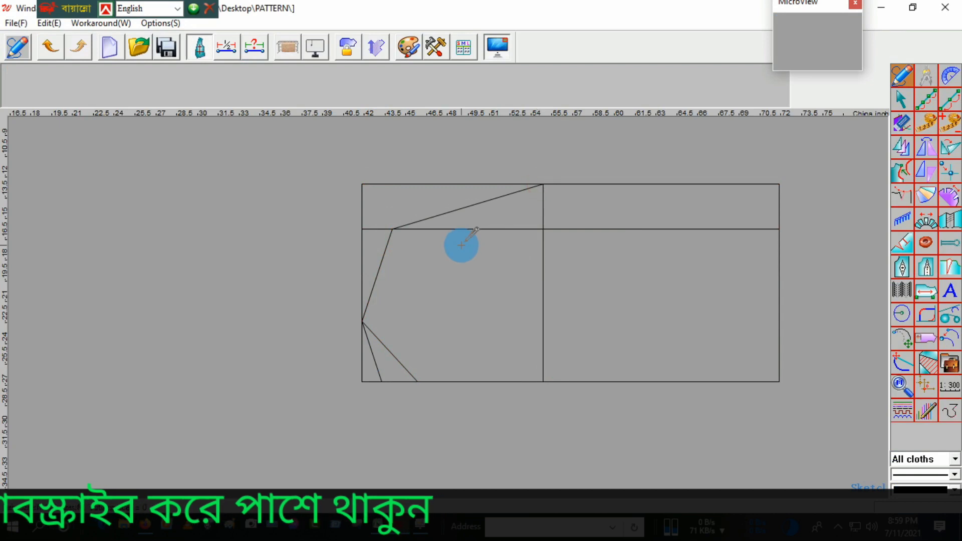
Step: Check the across-chest placement in Excel, then in Winda CAD draw a vertical line across the rectangle, 7 along its upper edge
mouse_move(380, 529)
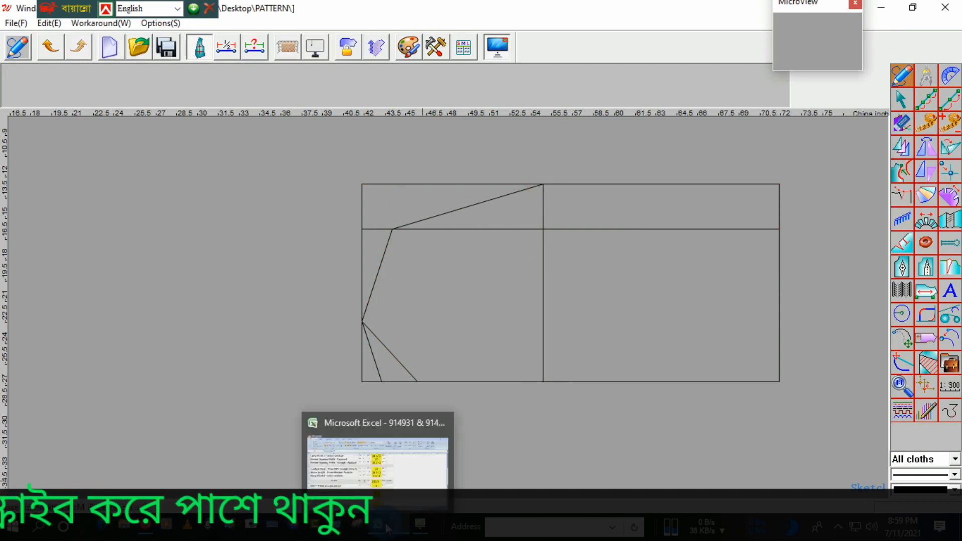
click(377, 528)
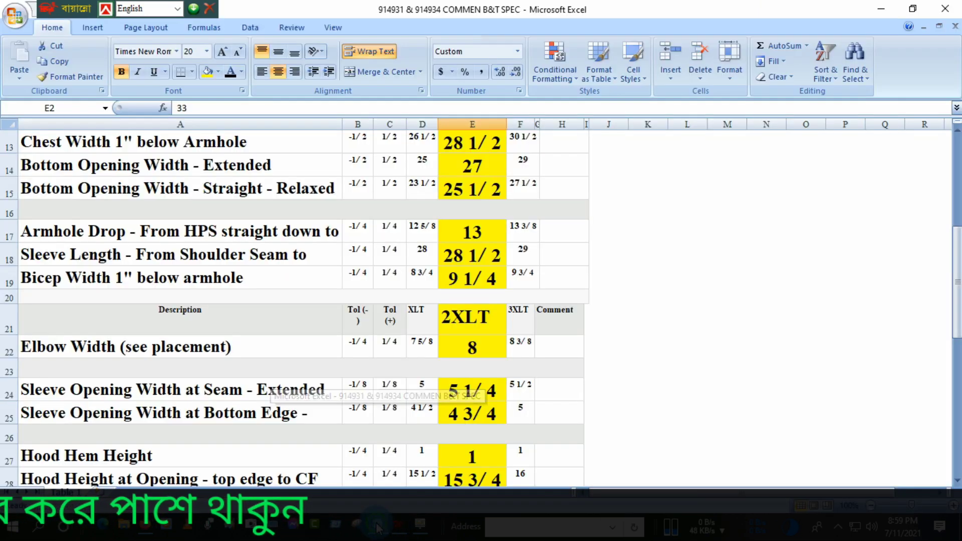
scroll(270, 336, up, 4)
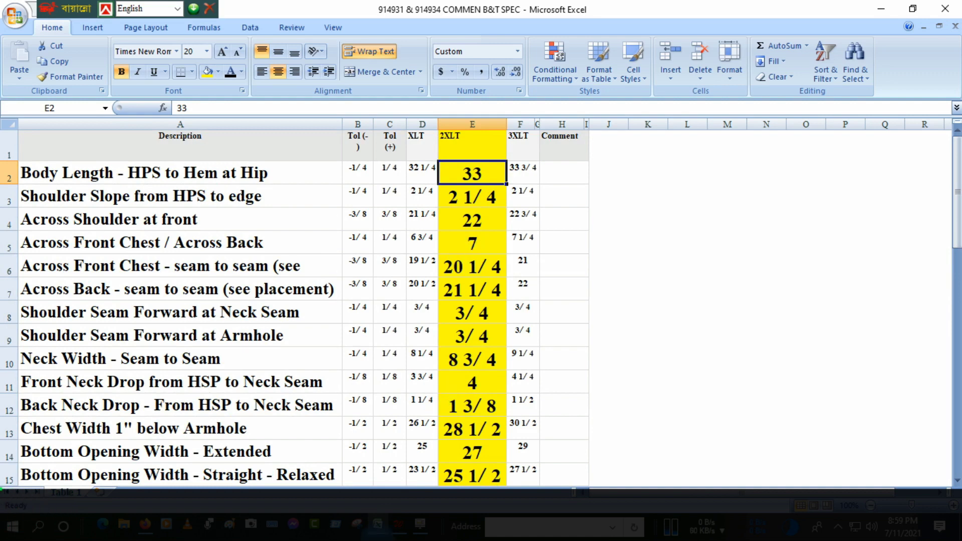
click(399, 527)
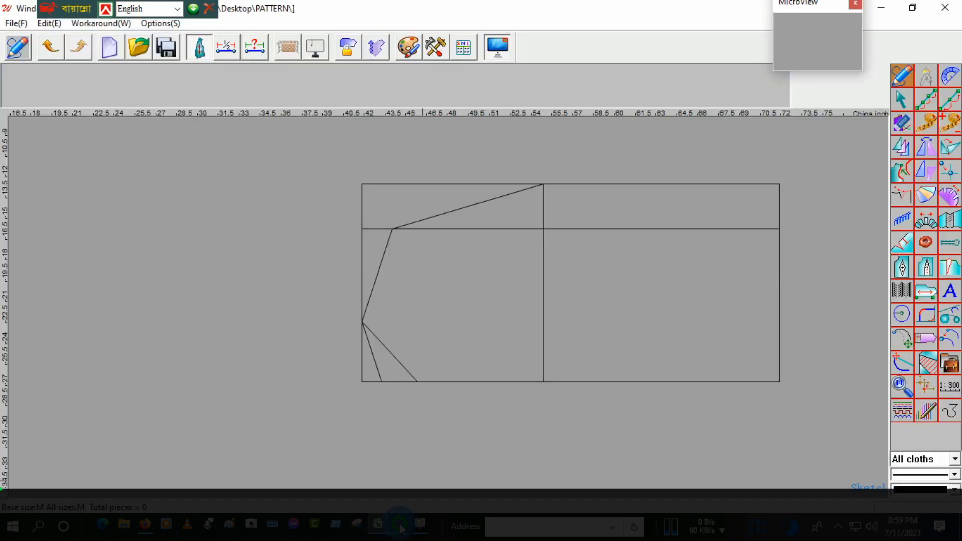
click(372, 186)
text(7)
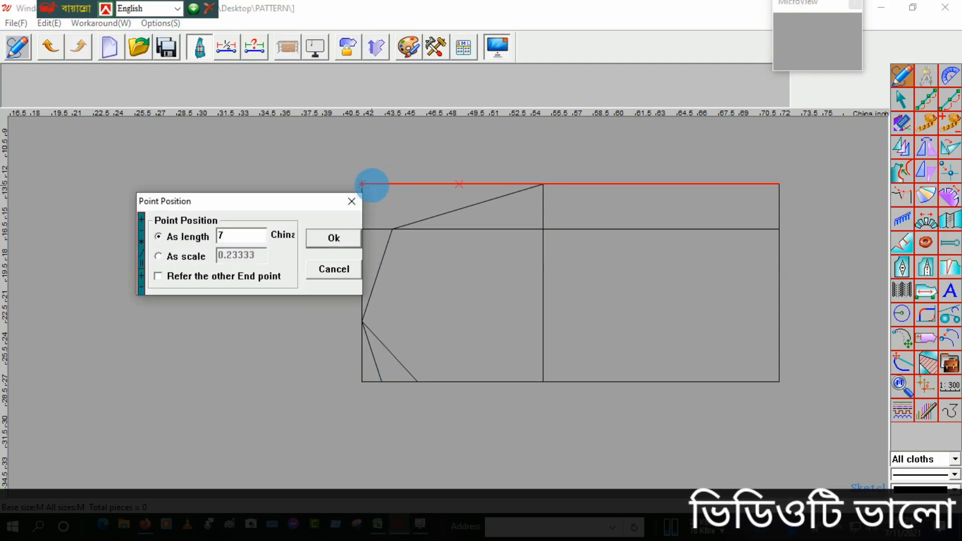
key(Return)
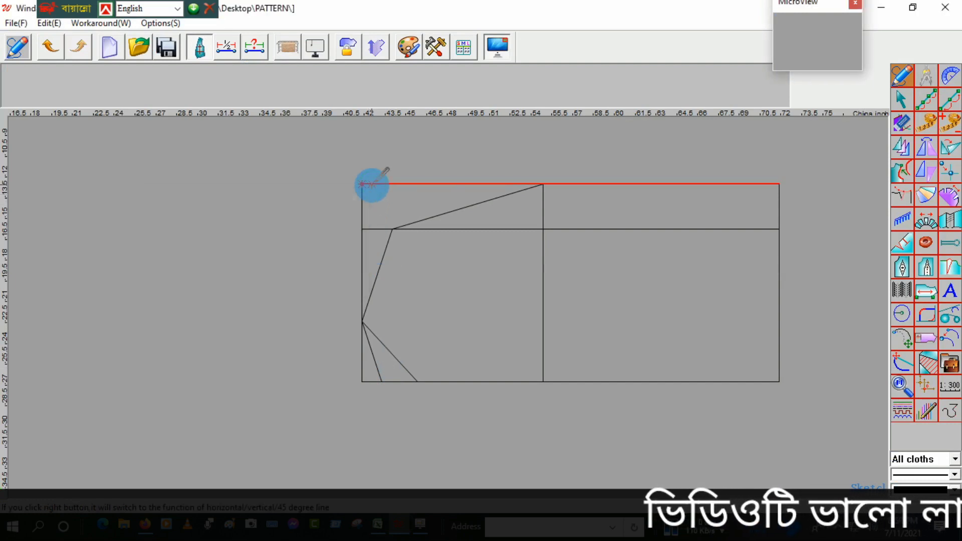
click(459, 382)
scroll(467, 234, up, 2)
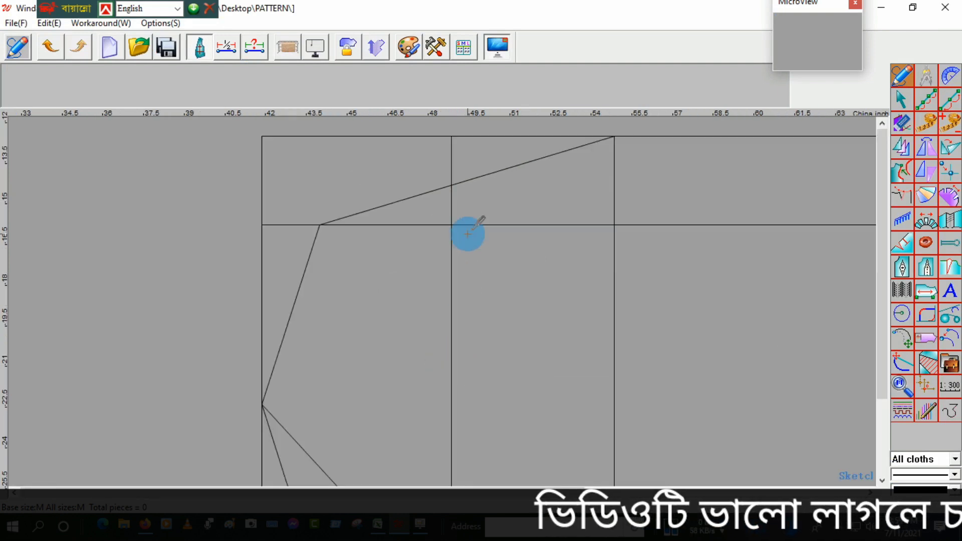
scroll(466, 231, down, 3)
scroll(466, 230, up, 2)
scroll(443, 250, down, 1)
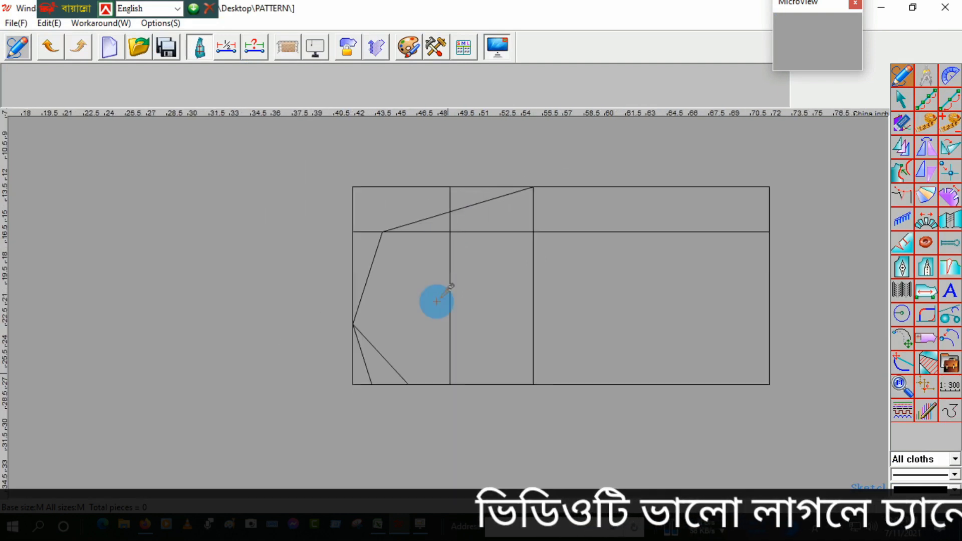
Step: Check the across-front measurement in Excel, then in Winda CAD draw the front armhole curve from the shoulder end through 10.125 up the chest-placement line to the armhole-drop point
mouse_move(420, 531)
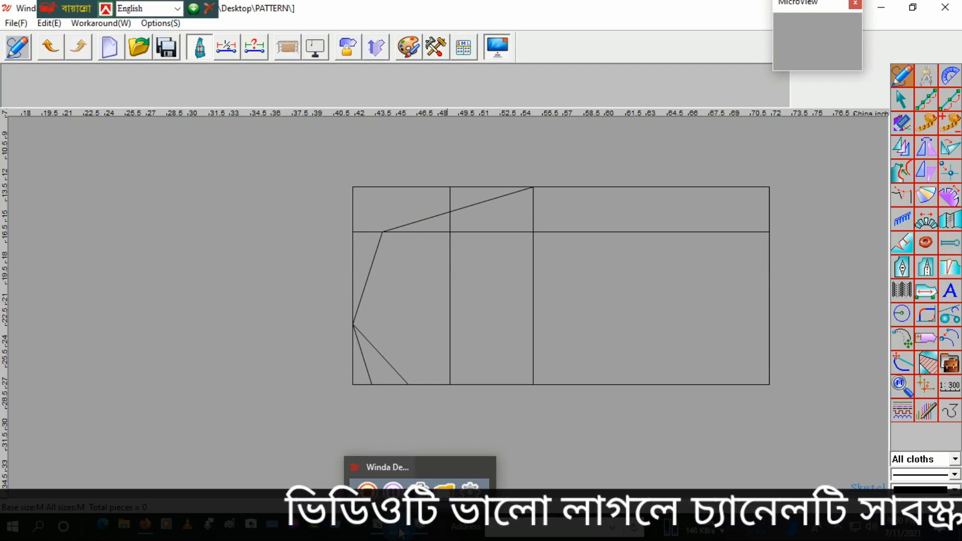
click(401, 530)
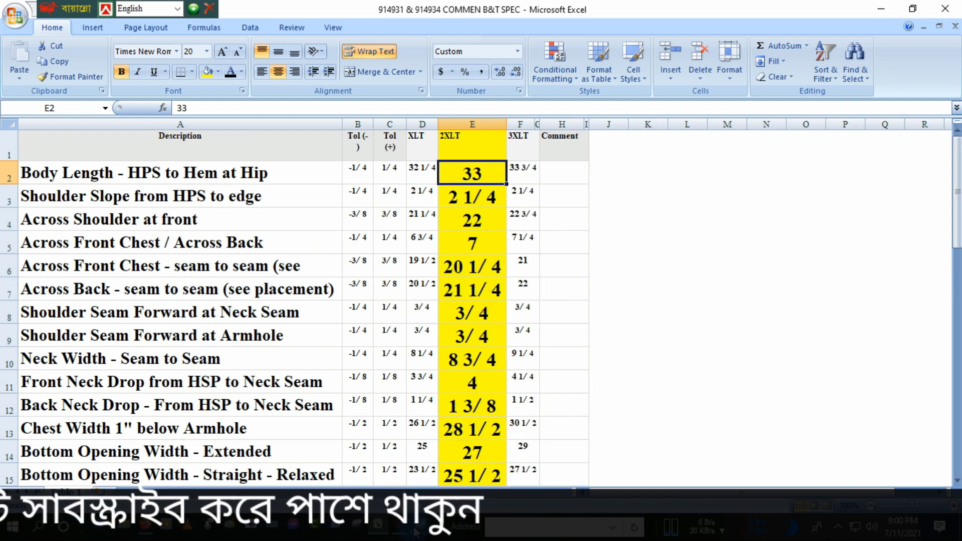
mouse_move(405, 533)
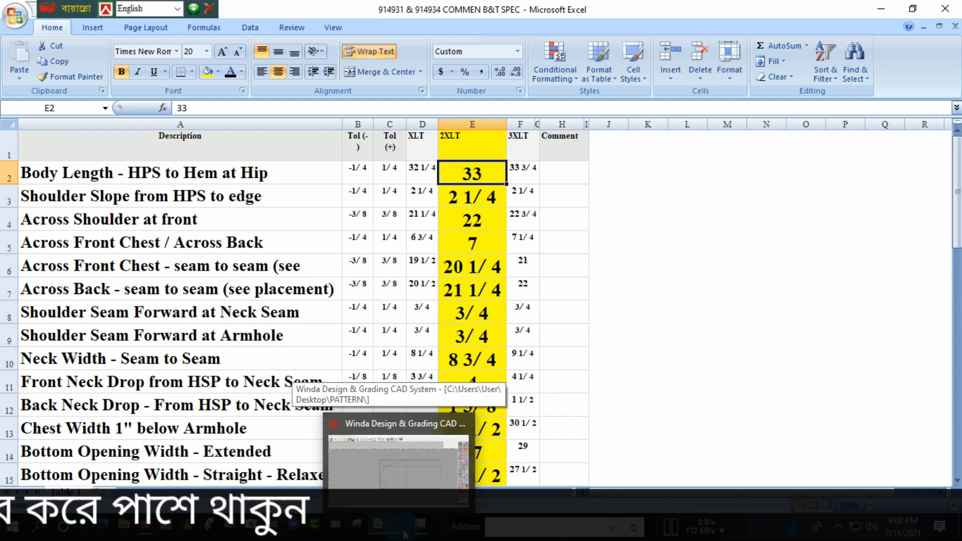
click(404, 533)
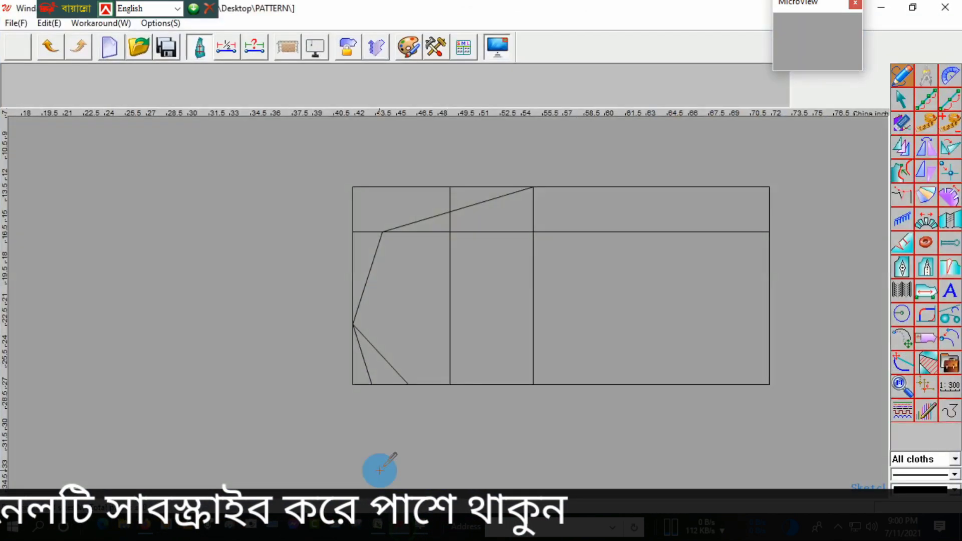
click(383, 231)
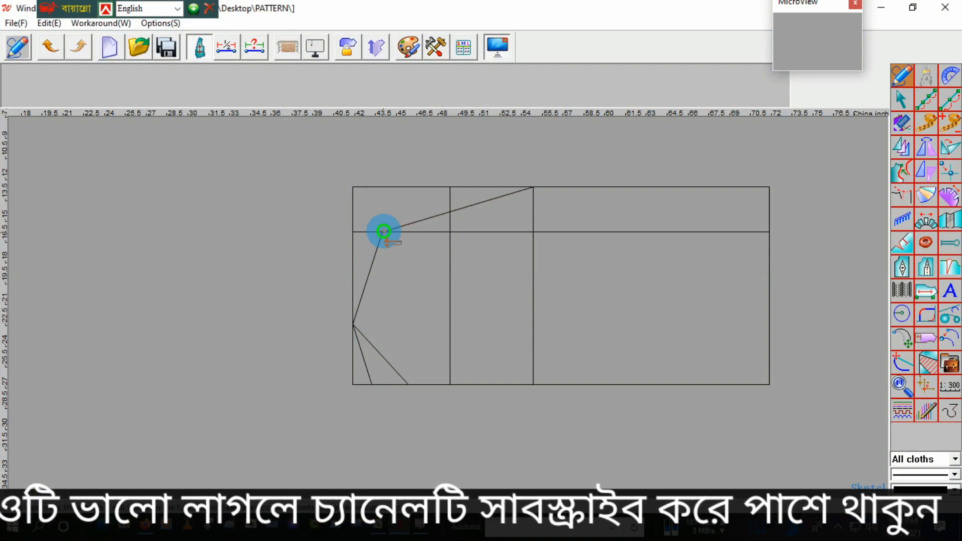
click(448, 366)
text(10.)
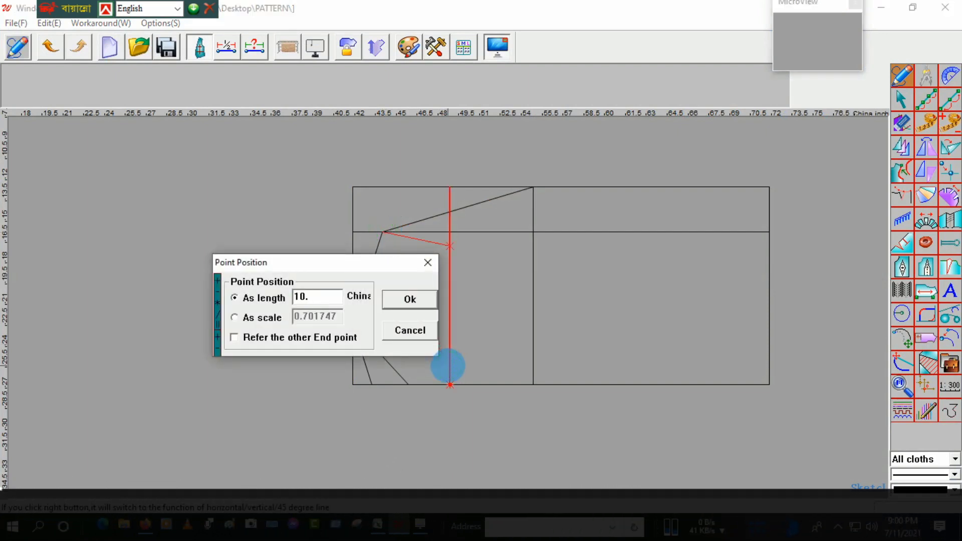
text(125)
click(407, 300)
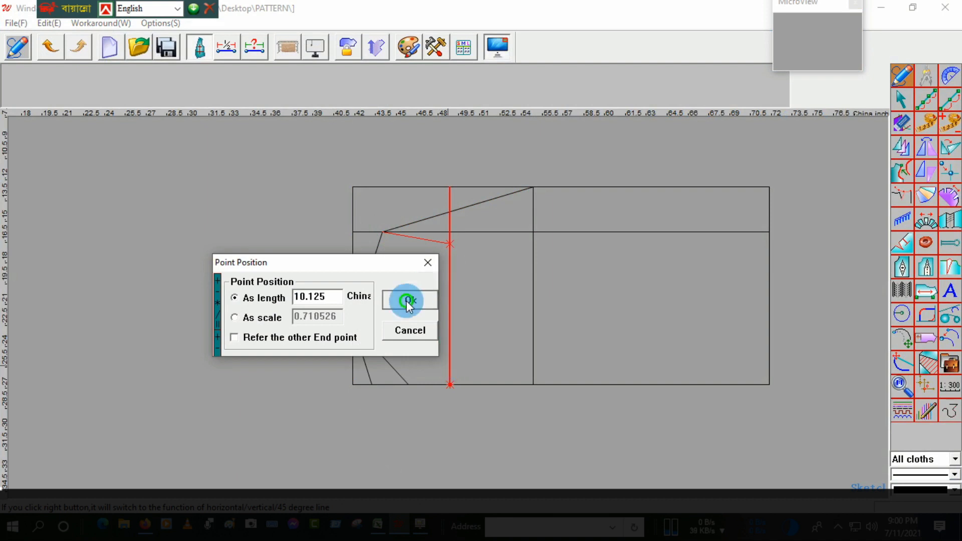
right_click(533, 199)
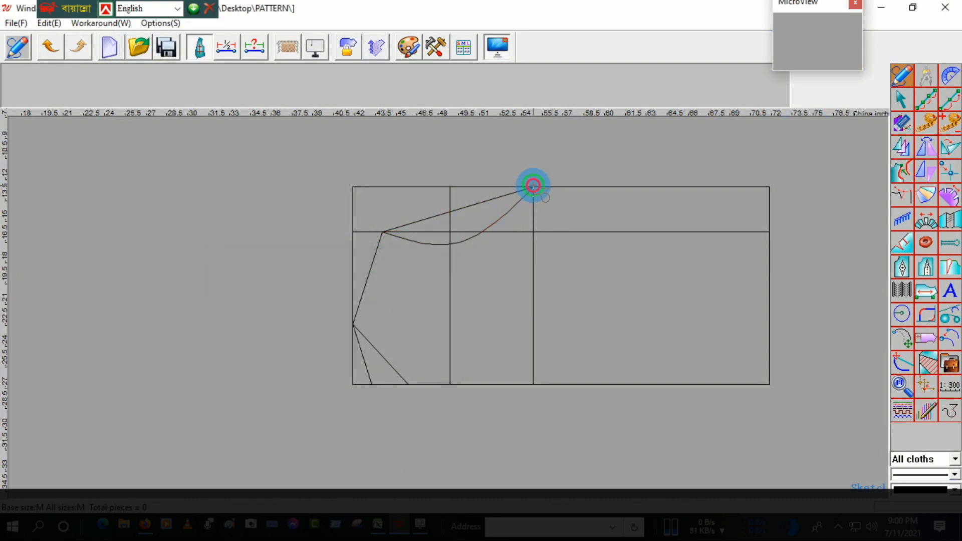
Step: Check the across-back measurement in Excel, then in Winda CAD draw the back armhole curve between the same endpoints, passing through 10.625 up the chest-placement line
click(380, 531)
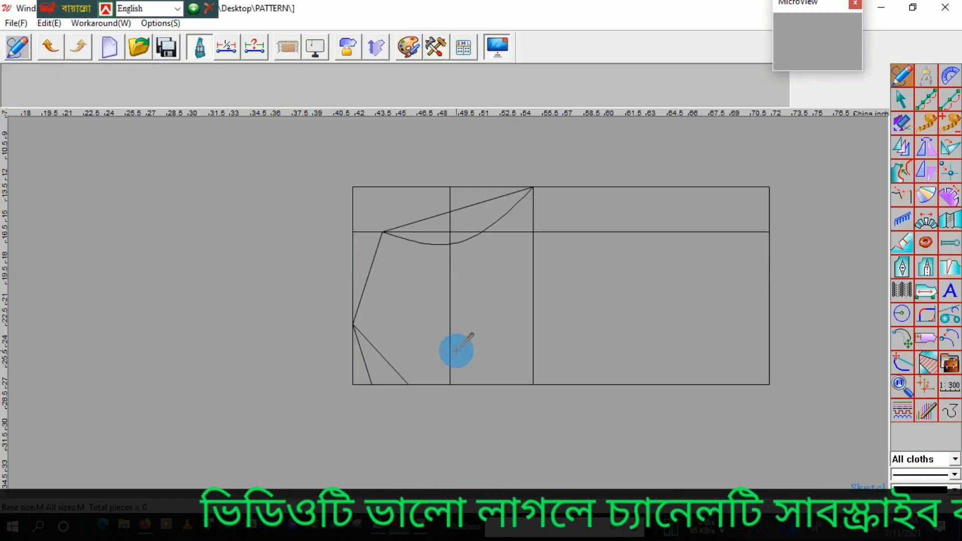
click(381, 233)
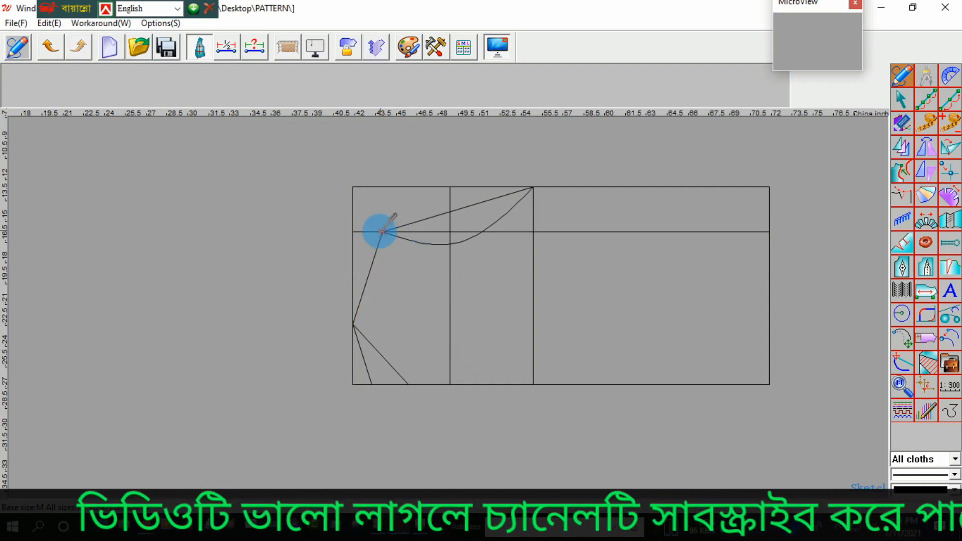
click(380, 233)
click(447, 353)
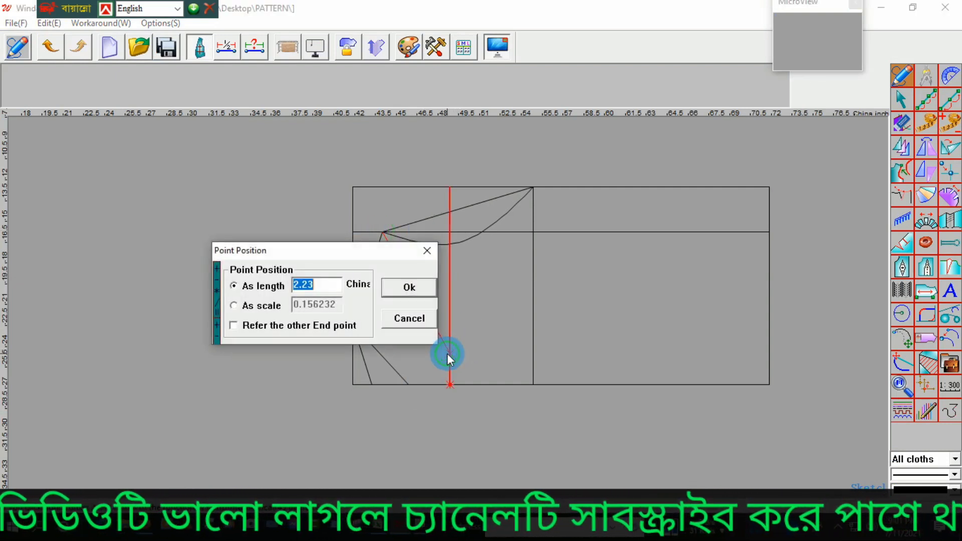
text(10.6275)
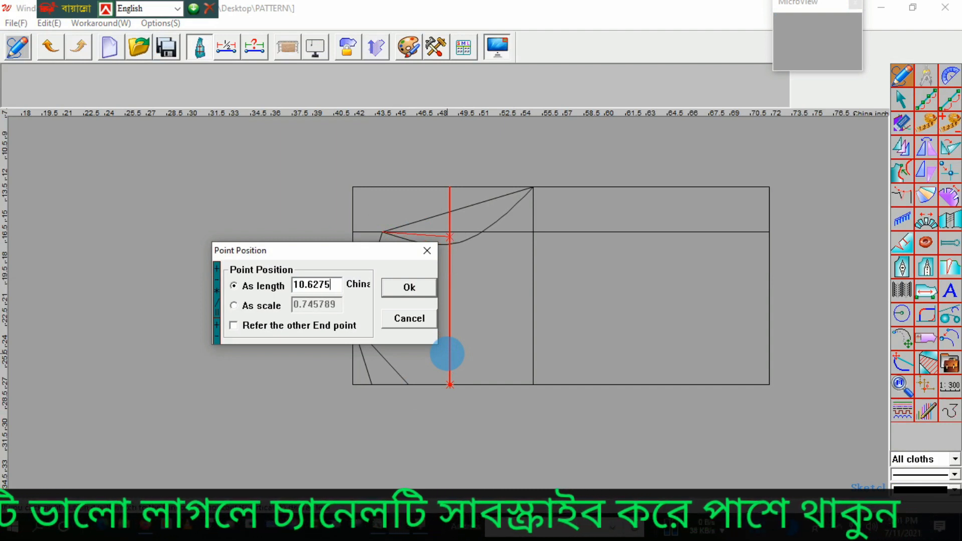
key(BackSpace)
key(BackSpace)
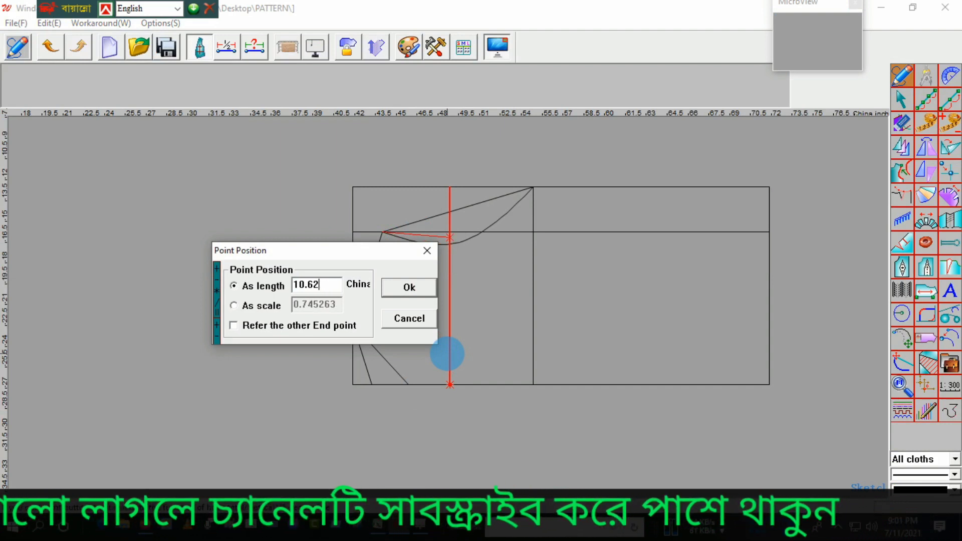
text(25)
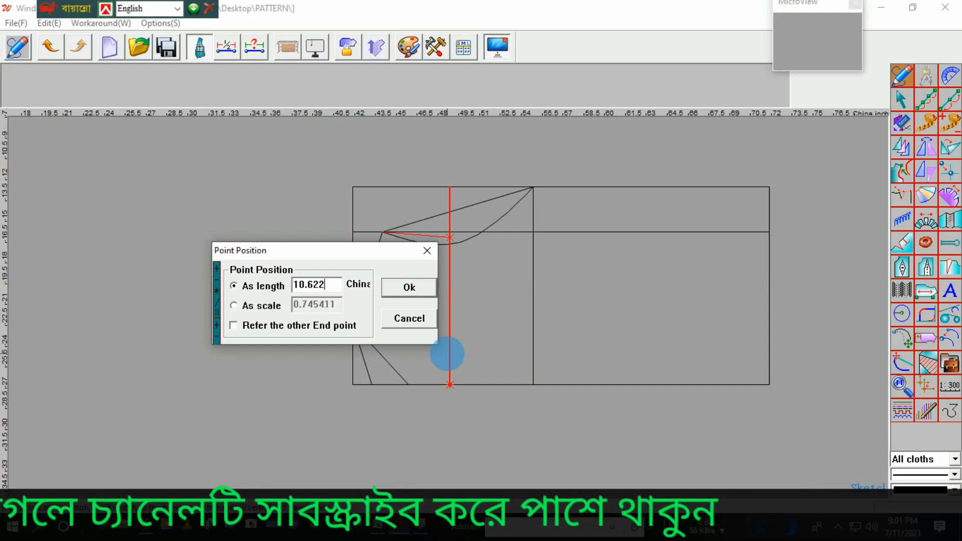
key(BackSpace)
key(BackSpace)
text(5)
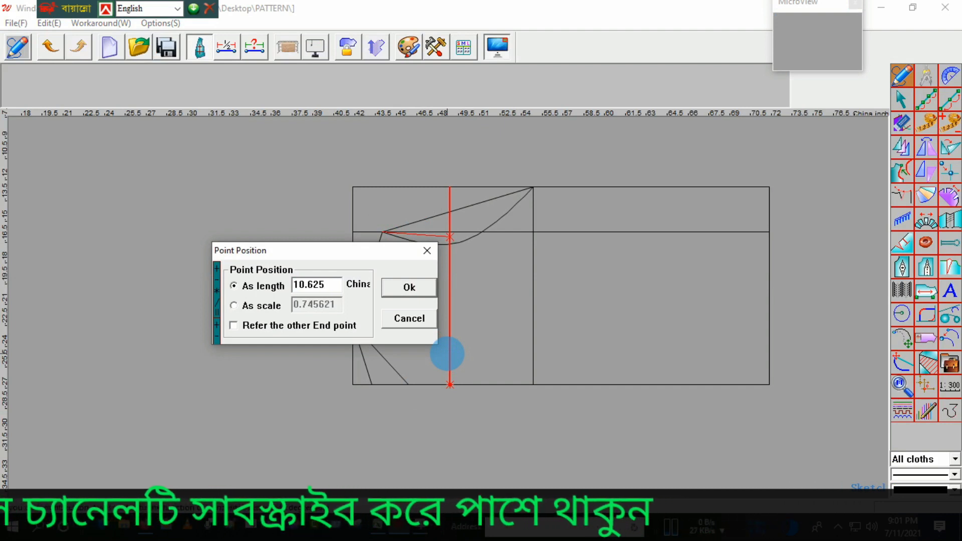
key(Return)
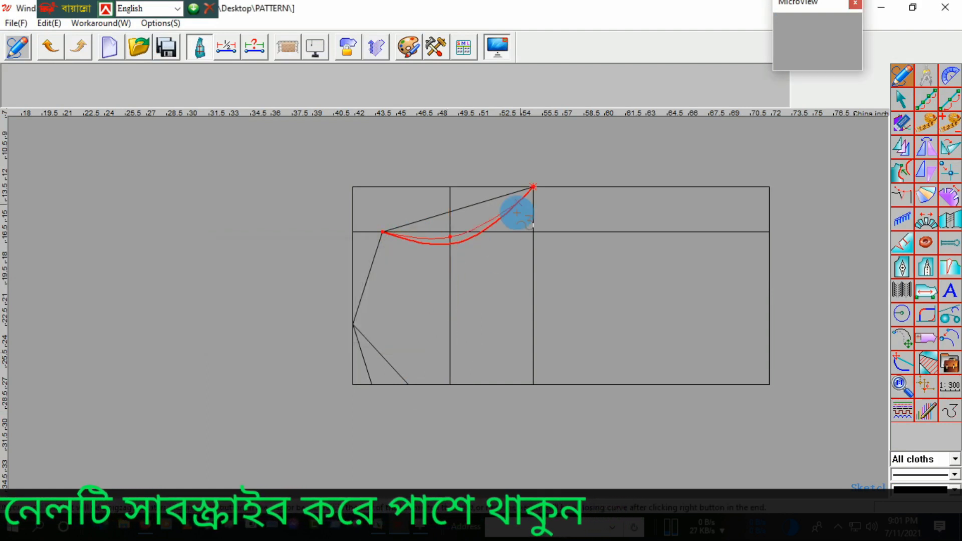
click(534, 186)
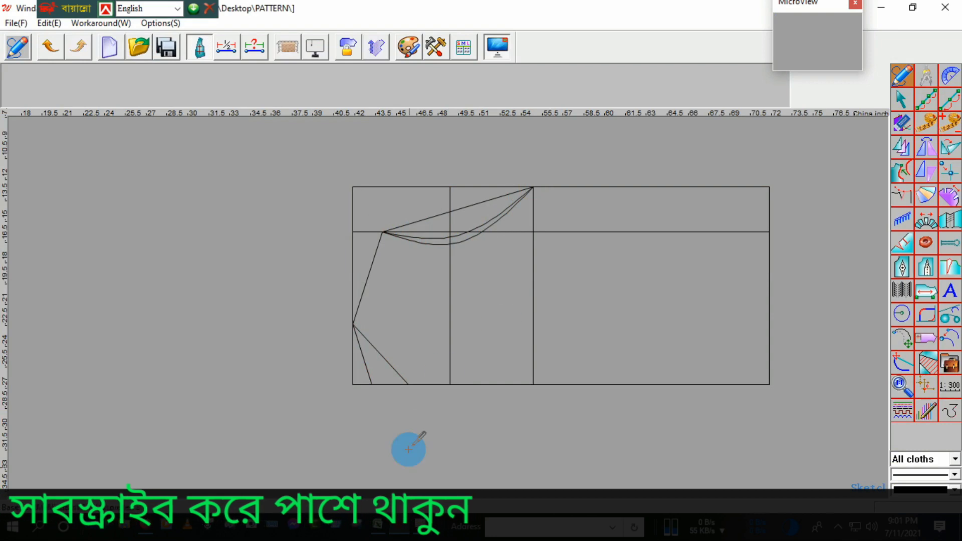
Step: Switch to Excel and look up the 2XLT bottom opening width in the measurement chart
click(395, 530)
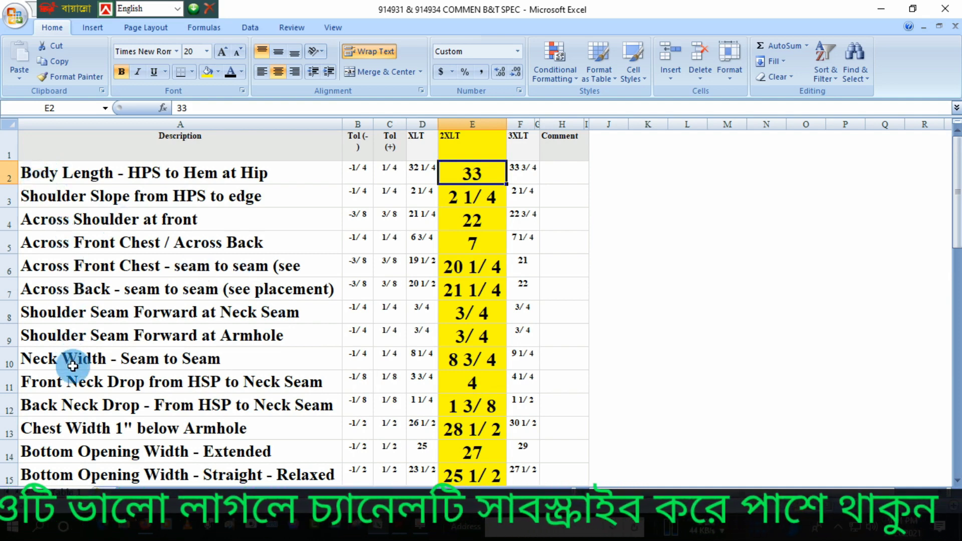
scroll(73, 368, down, 1)
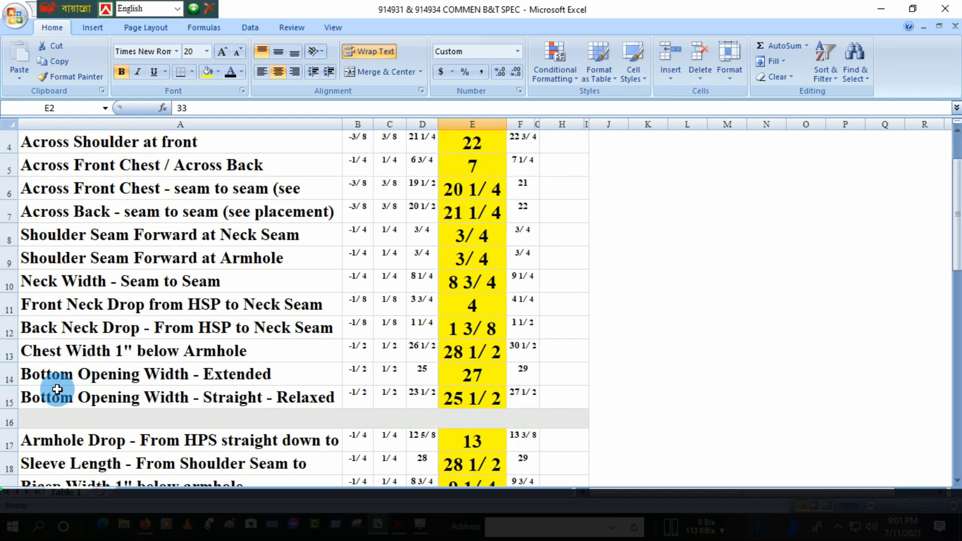
scroll(57, 389, down, 6)
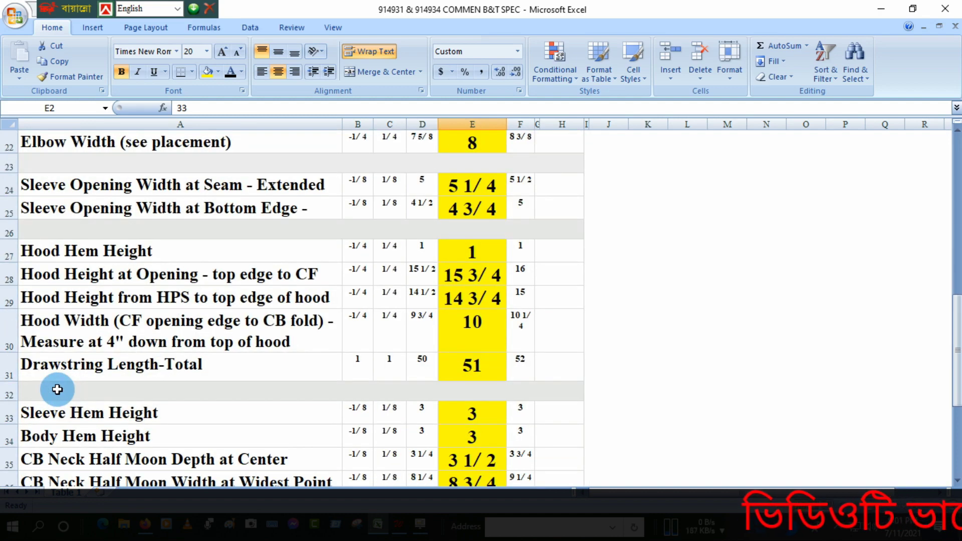
scroll(57, 390, down, 3)
scroll(57, 389, up, 2)
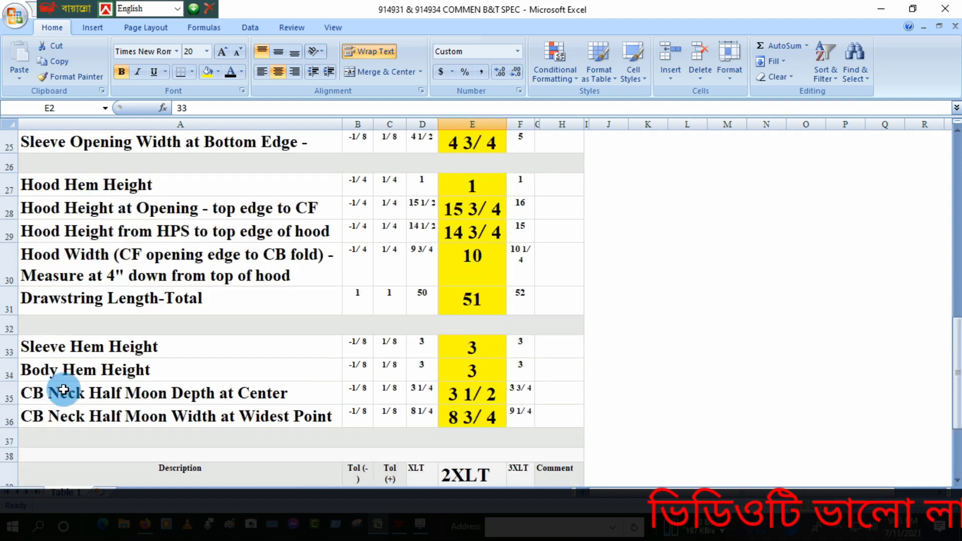
scroll(86, 345, up, 4)
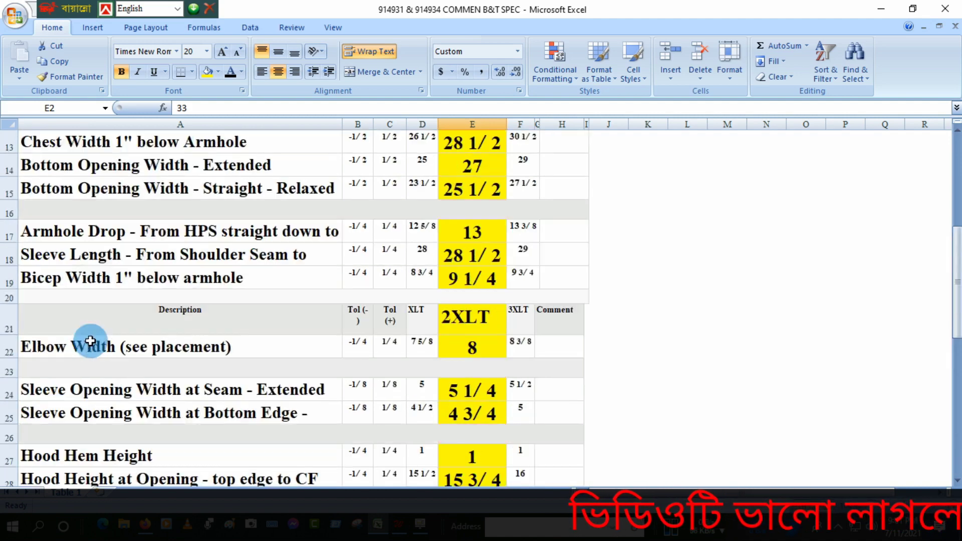
scroll(90, 342, up, 1)
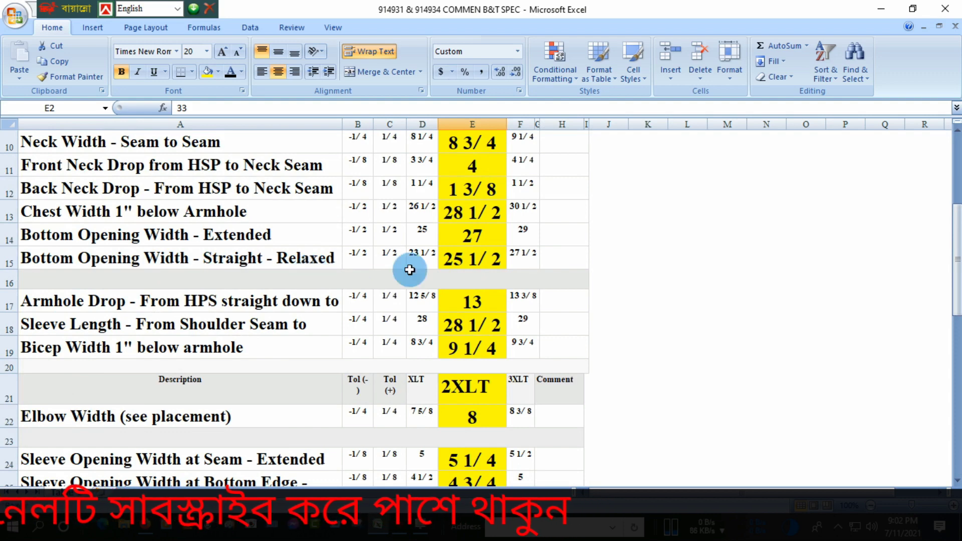
Step: In Winda CAD, draw the side seam from the armhole-drop point to a point 13.5 up the hem edge from the centre line
click(399, 525)
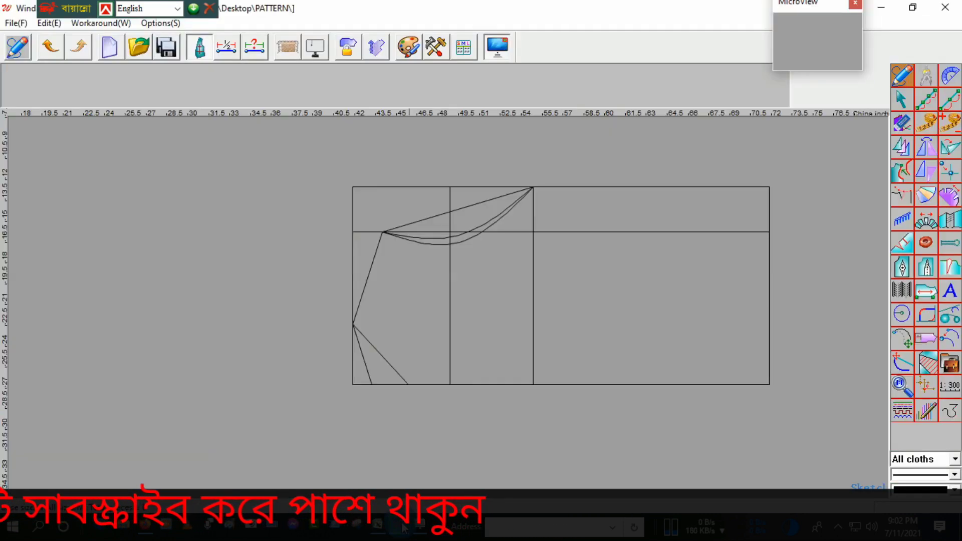
click(532, 187)
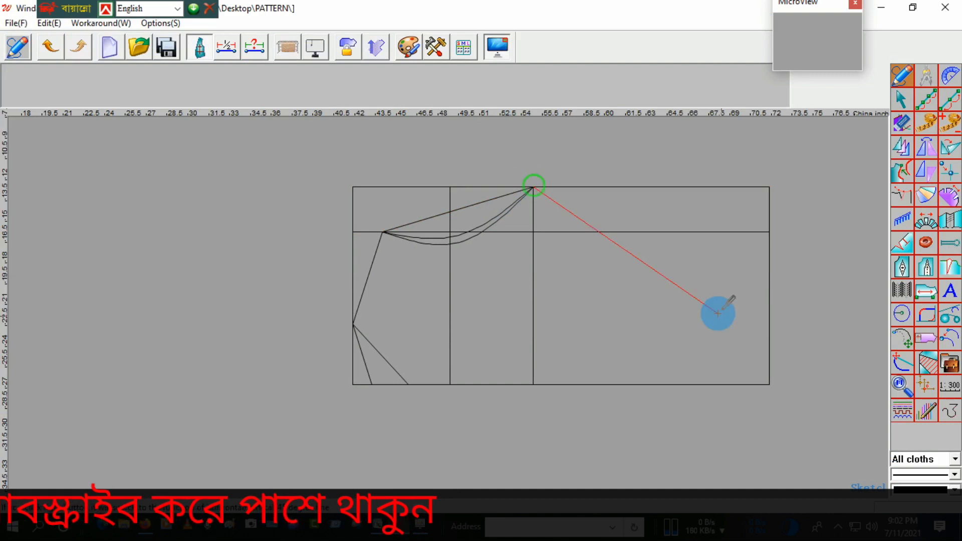
click(770, 343)
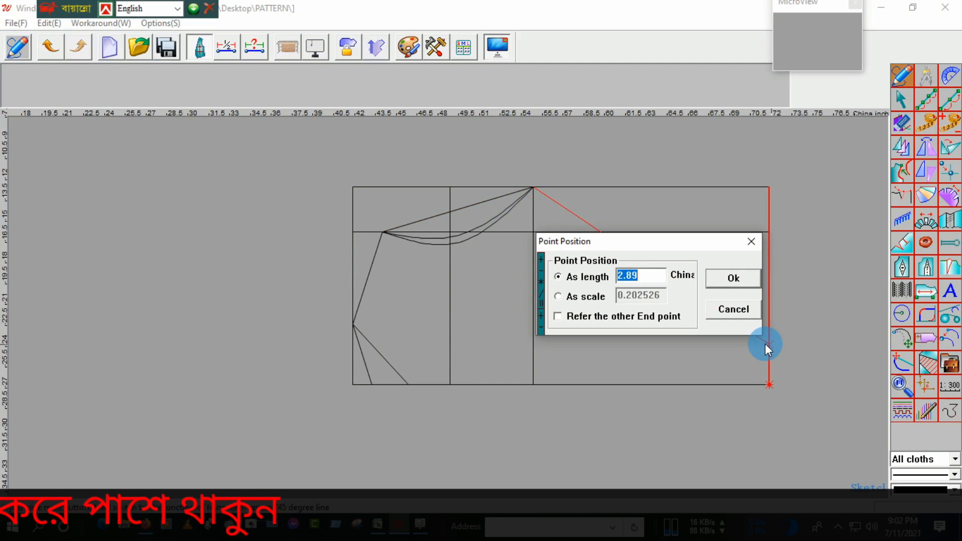
text(13.)
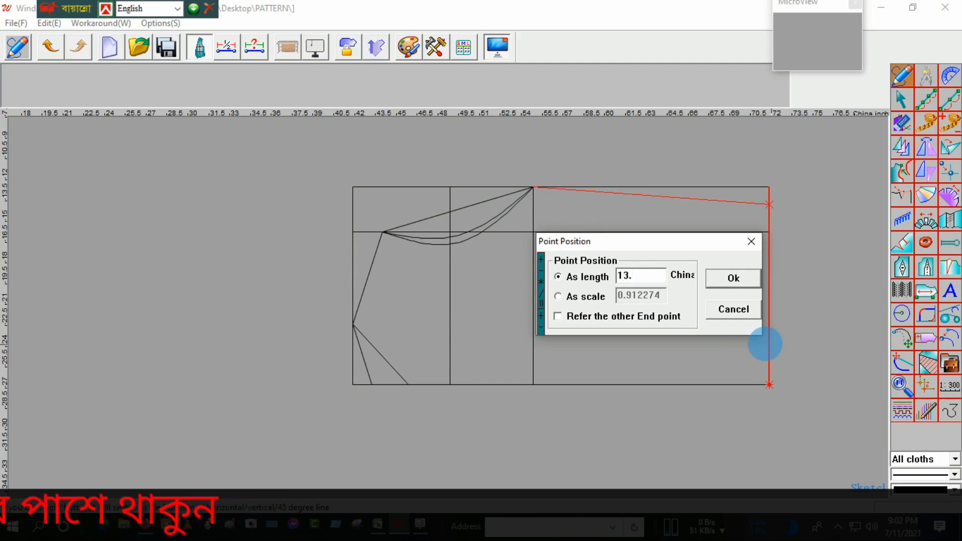
text(5)
key(Return)
right_click(771, 321)
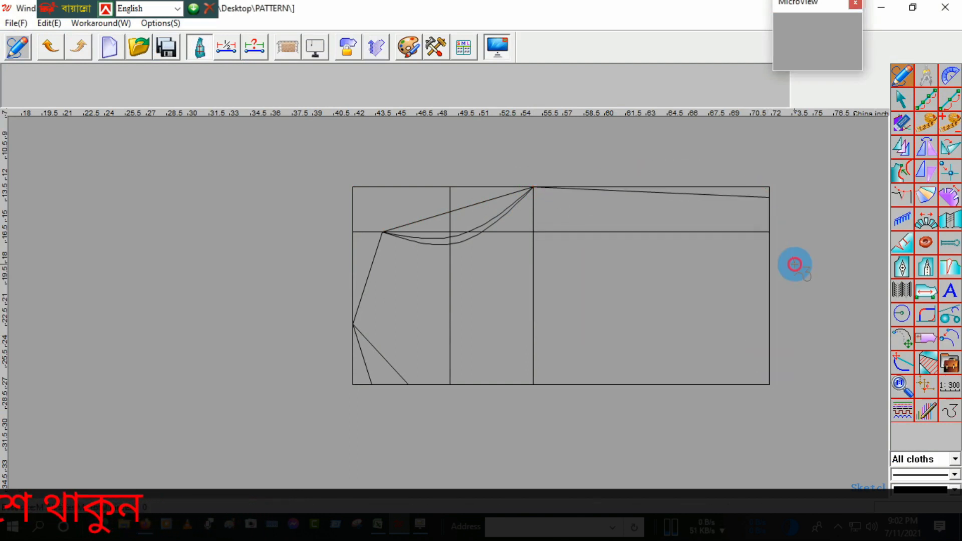
Step: Reshape the front armhole into a rounder curve that drops steeply from the underarm point, about 13.24 inches long
scroll(475, 224, up, 3)
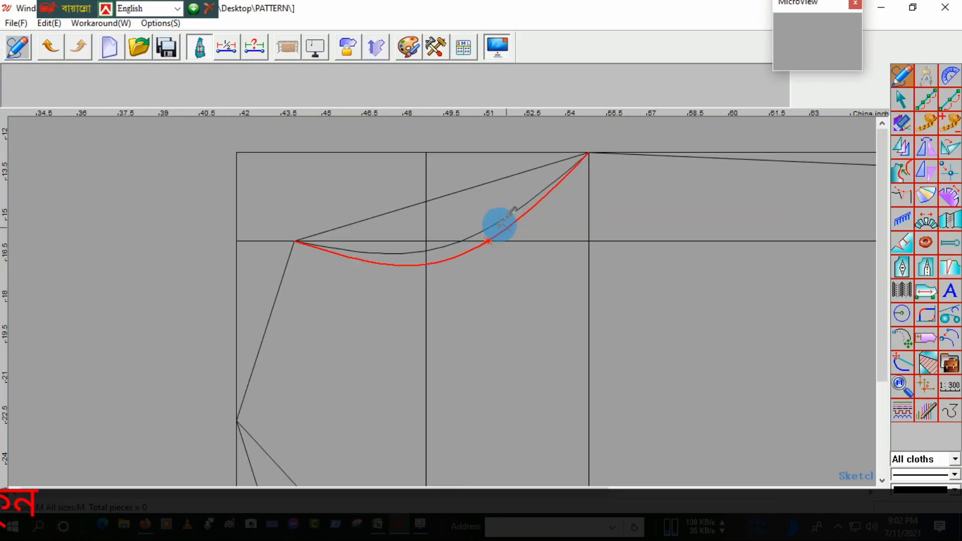
right_click(511, 230)
drag(533, 217, 580, 201)
scroll(571, 212, down, 3)
click(560, 223)
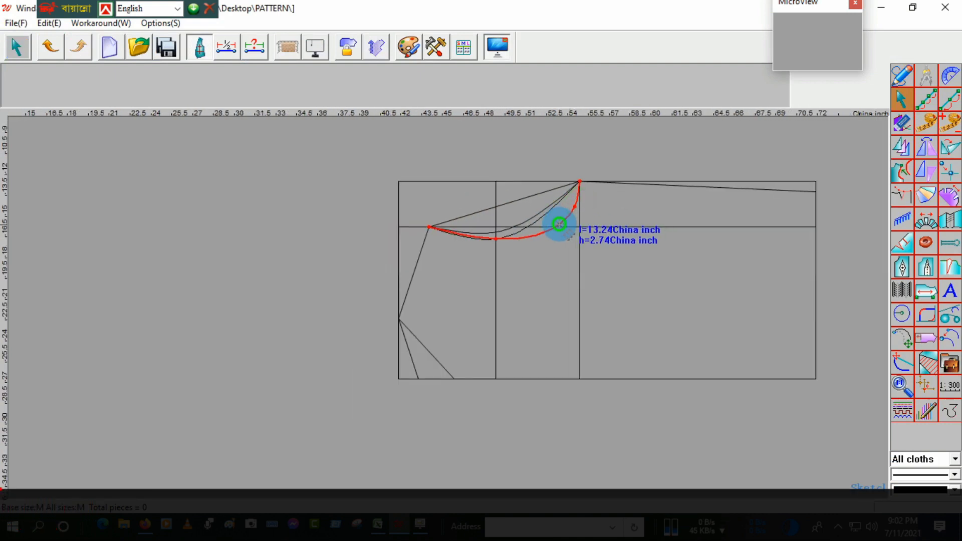
click(554, 230)
Step: Reshape the back armhole to follow the front one with a rounder underarm, about 12.69 inches long
scroll(557, 212, up, 3)
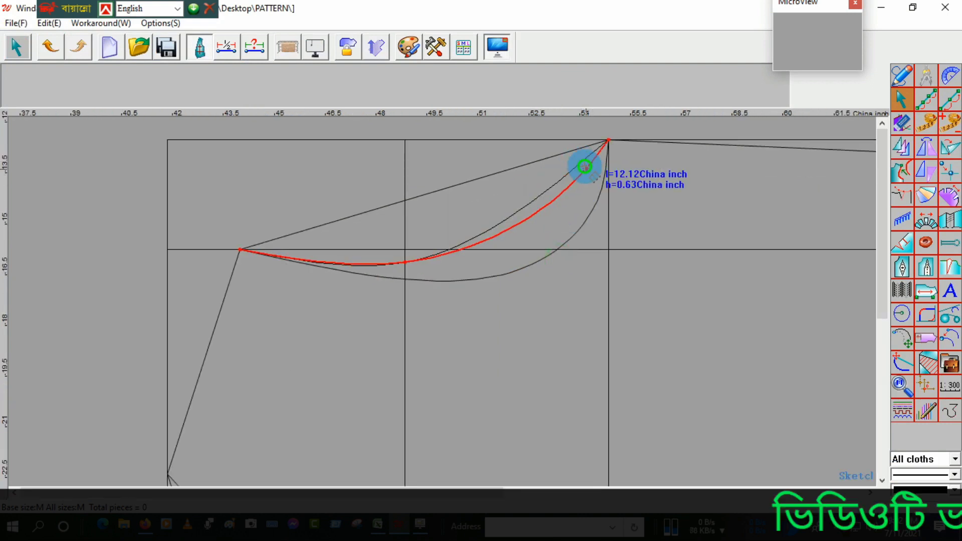
click(596, 181)
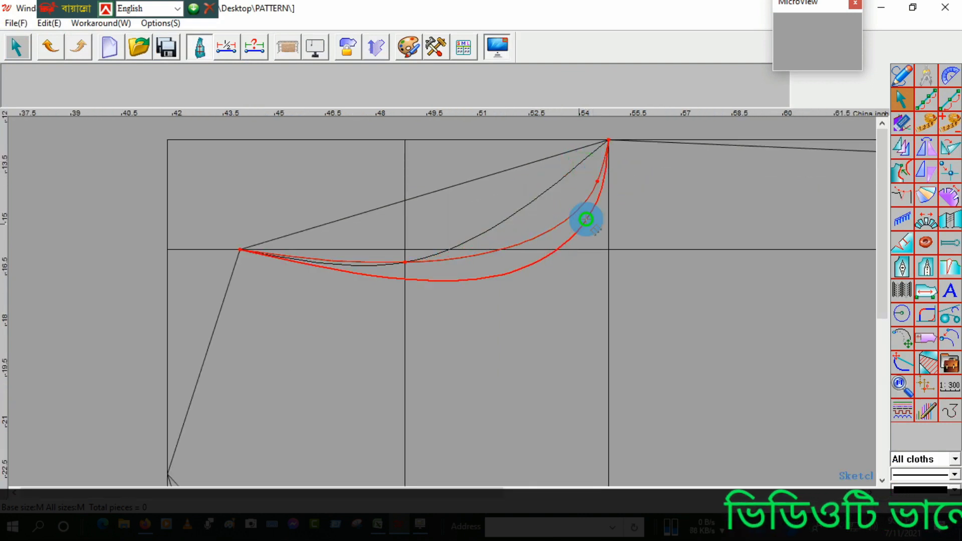
right_click(535, 243)
Step: Bend the straight front neck line into an outward neckline curve about 6.54 inches long, meeting the centre line squarely
scroll(517, 217, down, 7)
scroll(439, 290, up, 4)
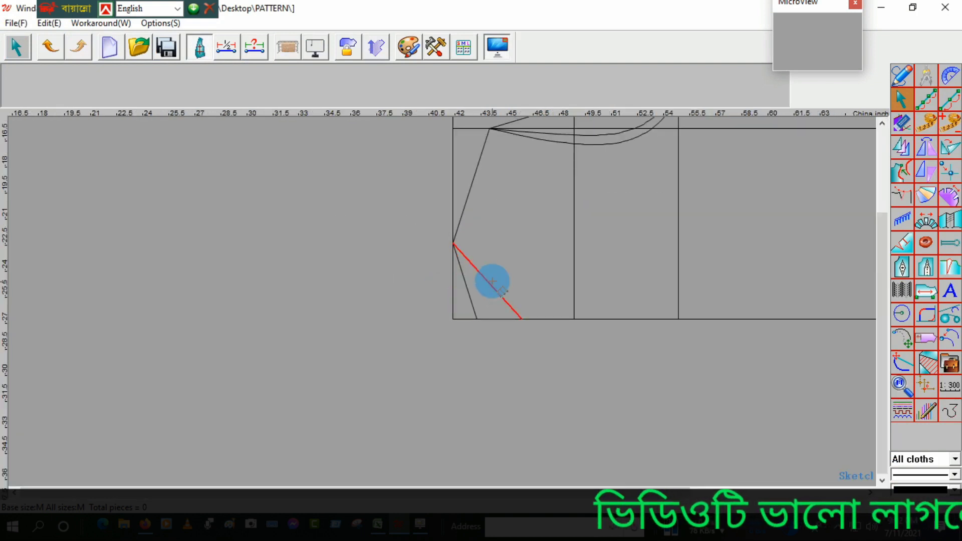
click(492, 282)
scroll(492, 281, up, 3)
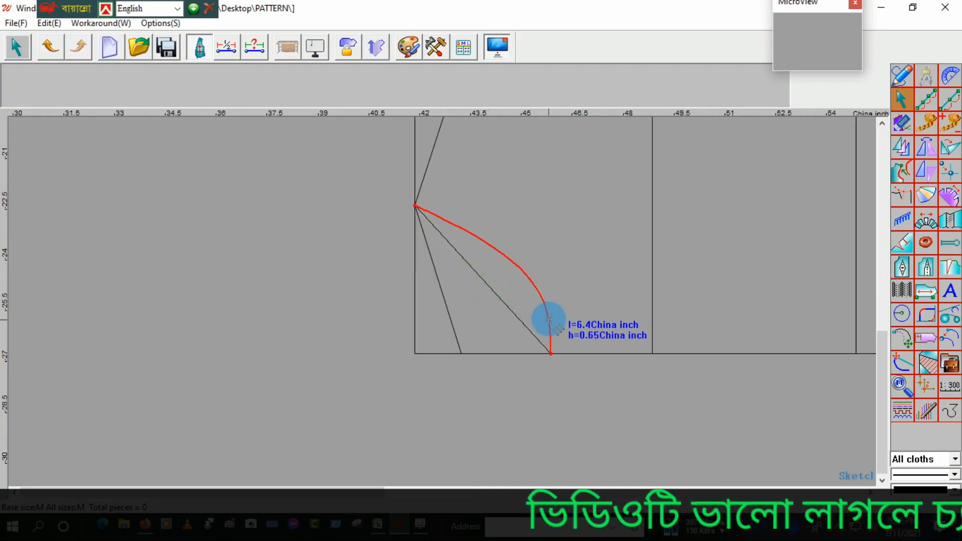
click(548, 320)
click(500, 253)
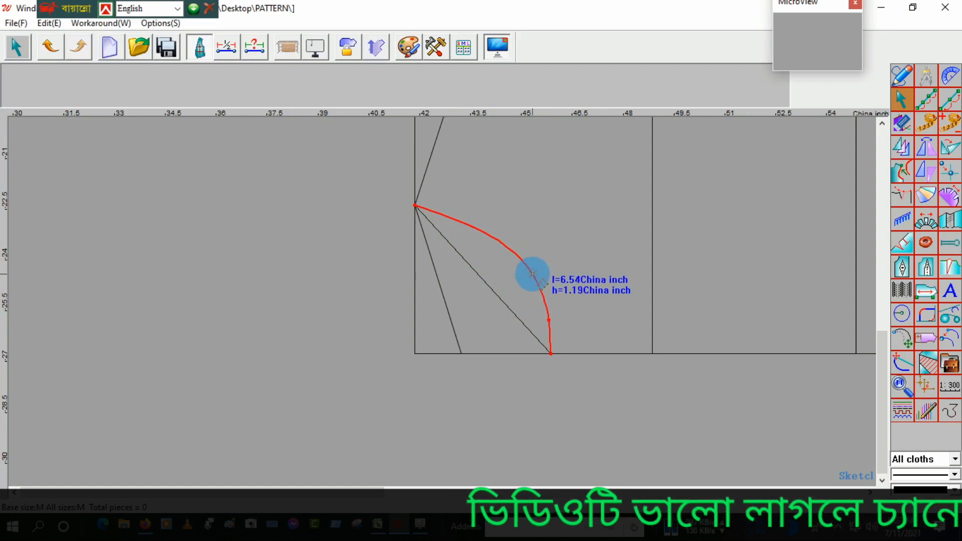
click(533, 275)
right_click(518, 300)
Step: Bend the straight back neck line into a shallow neckline curve about 4.74 inches long
right_click(490, 313)
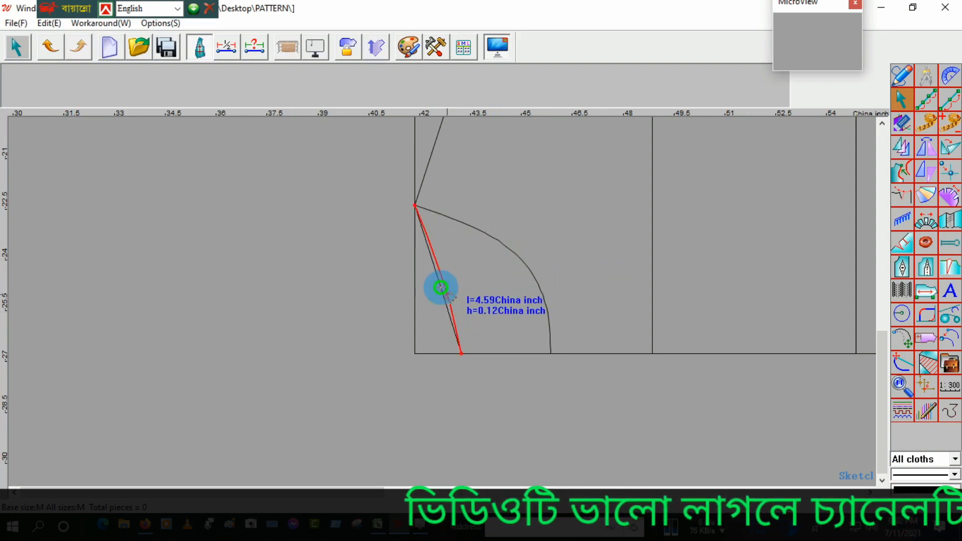
click(456, 307)
click(437, 253)
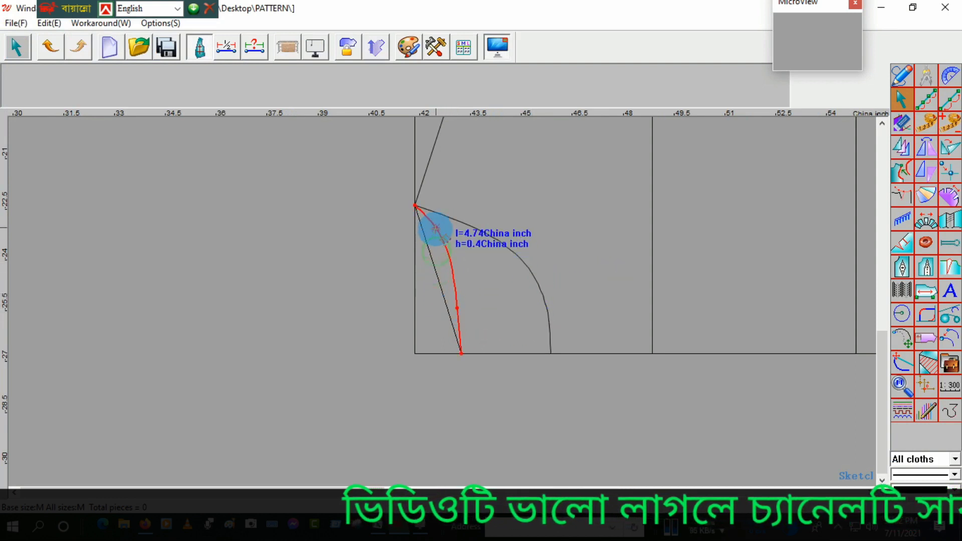
click(439, 225)
right_click(455, 254)
right_click(481, 284)
scroll(464, 326, down, 5)
scroll(593, 223, up, 3)
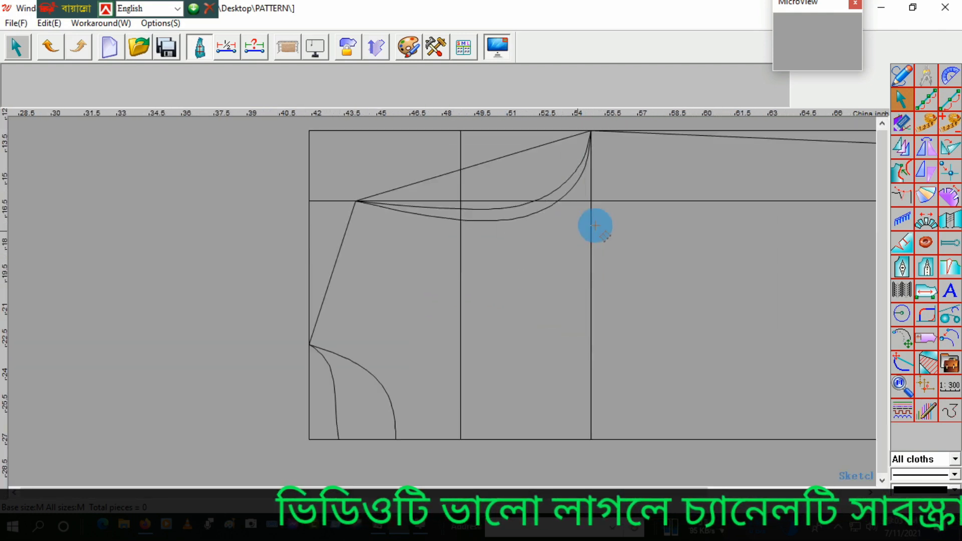
scroll(597, 203, down, 2)
scroll(616, 183, up, 1)
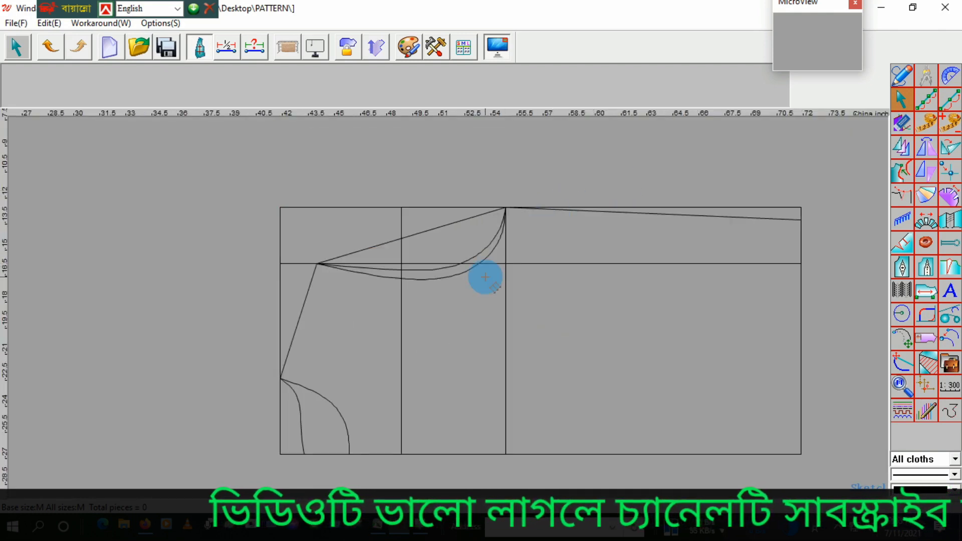
scroll(496, 285, down, 1)
scroll(506, 295, up, 1)
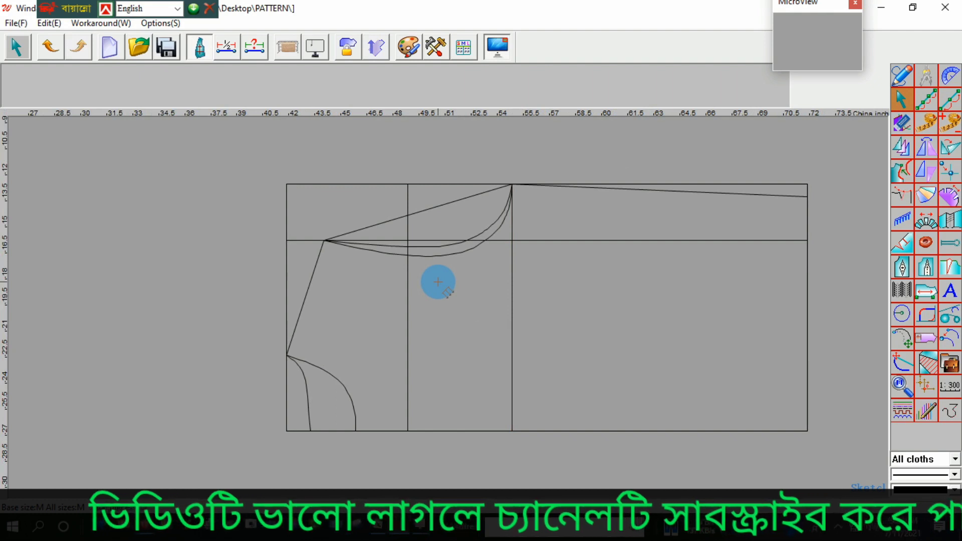
Step: Erase the horizontal shoulder guide, the rectangle's upper edge and the straight line joining the armhole ends
key(e)
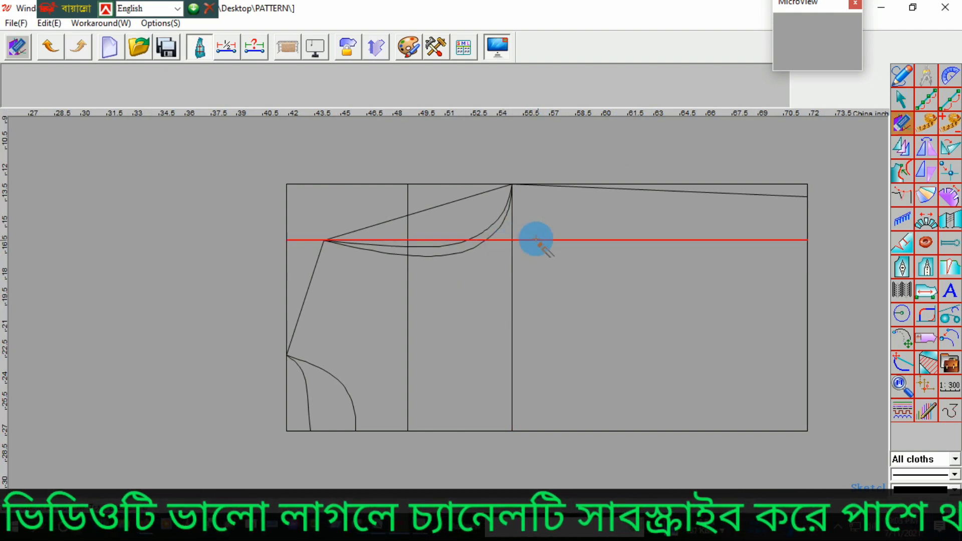
click(537, 242)
click(425, 184)
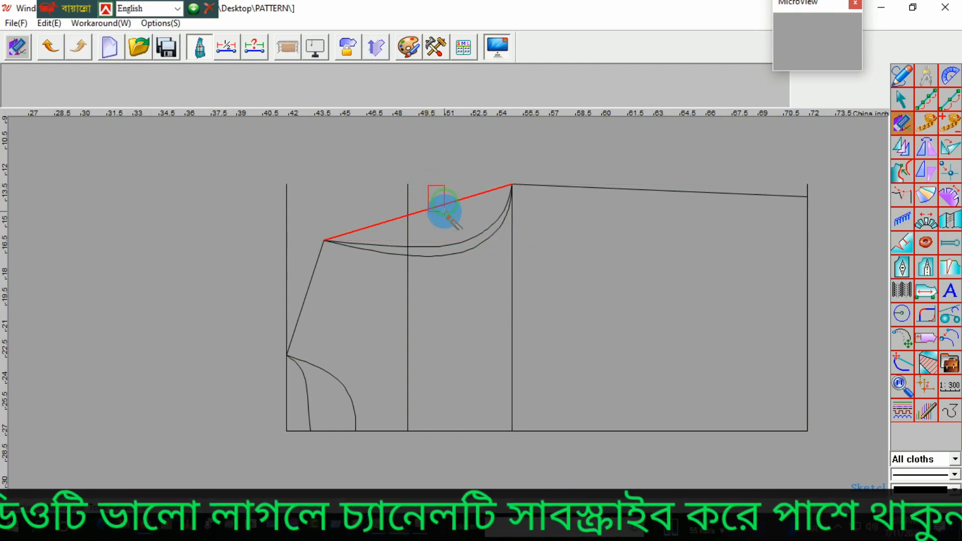
click(441, 206)
right_click(440, 209)
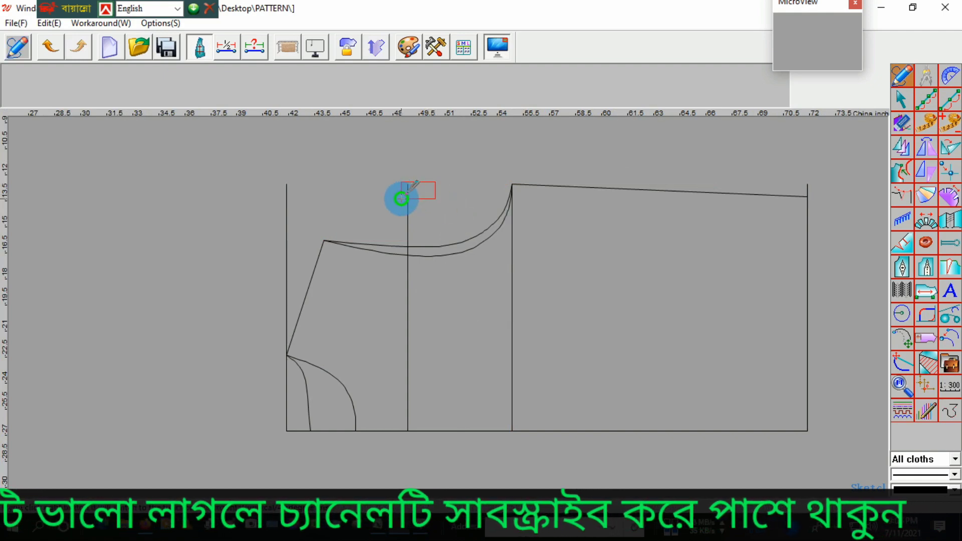
Step: Trim the chest-placement line at the back armhole, and cut the neck and hem edges back to the shoulder and side seam ends
click(417, 236)
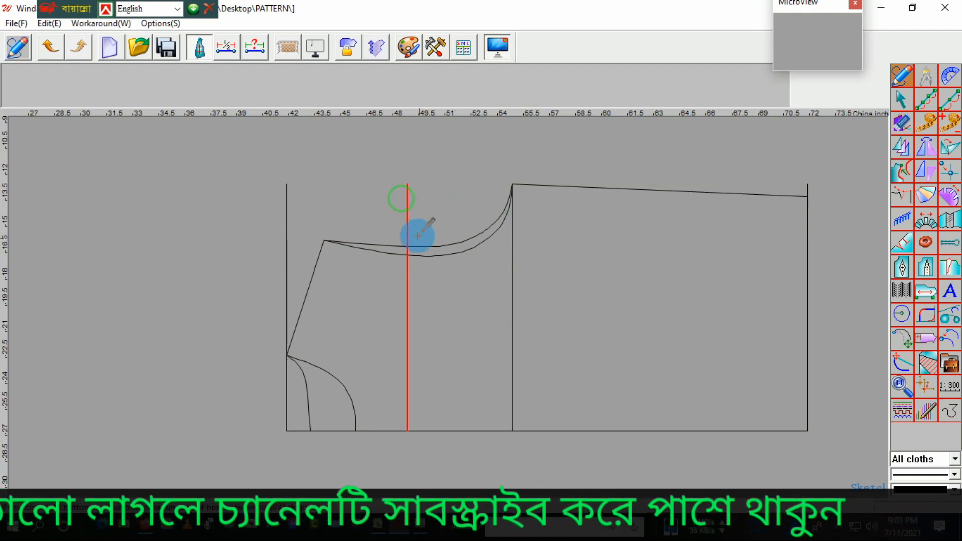
scroll(418, 245, up, 4)
right_click(395, 254)
scroll(418, 236, down, 6)
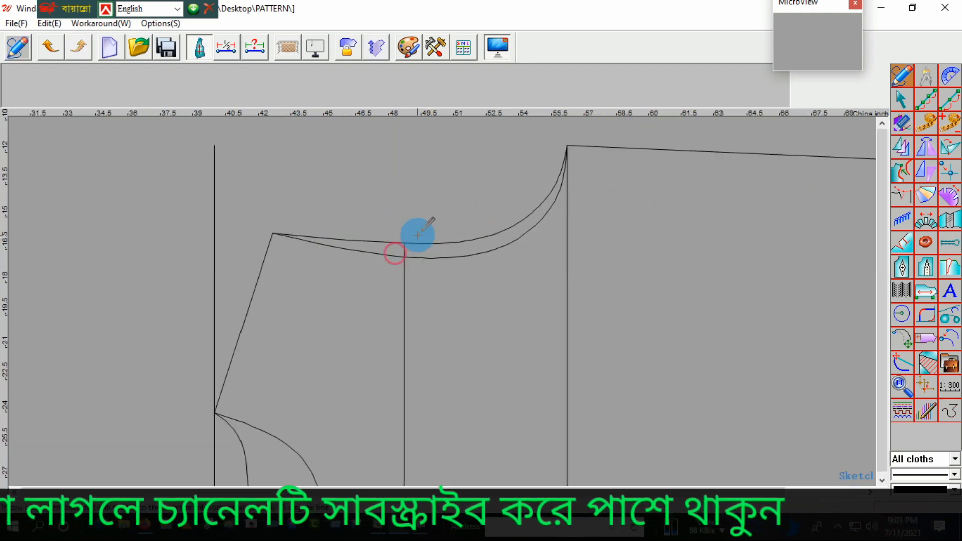
drag(350, 206, 299, 227)
click(343, 268)
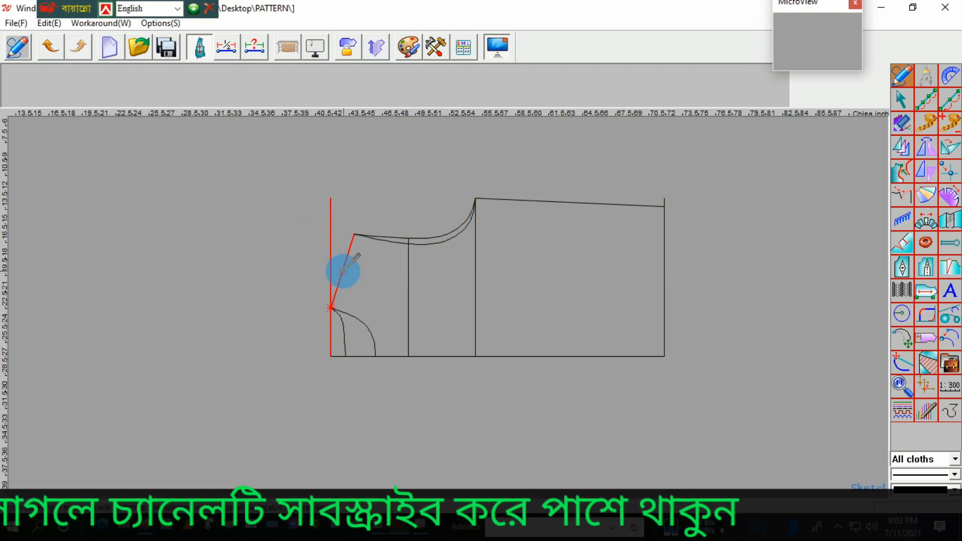
right_click(326, 336)
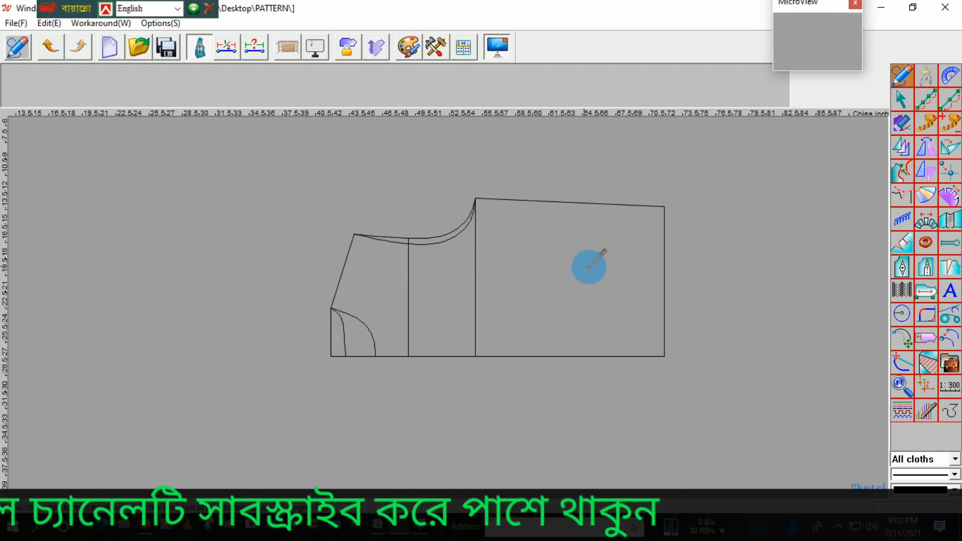
Step: Set up a symmetric adjustment of both neck curves and the shoulder line, mirrored about the body's centre line
scroll(521, 264, up, 2)
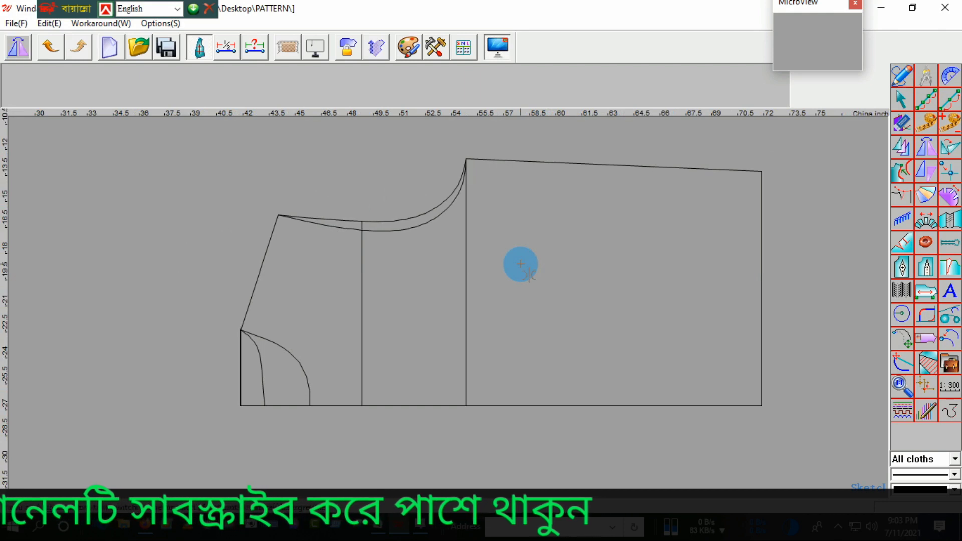
scroll(521, 264, down, 2)
scroll(351, 383, up, 1)
click(355, 349)
click(381, 348)
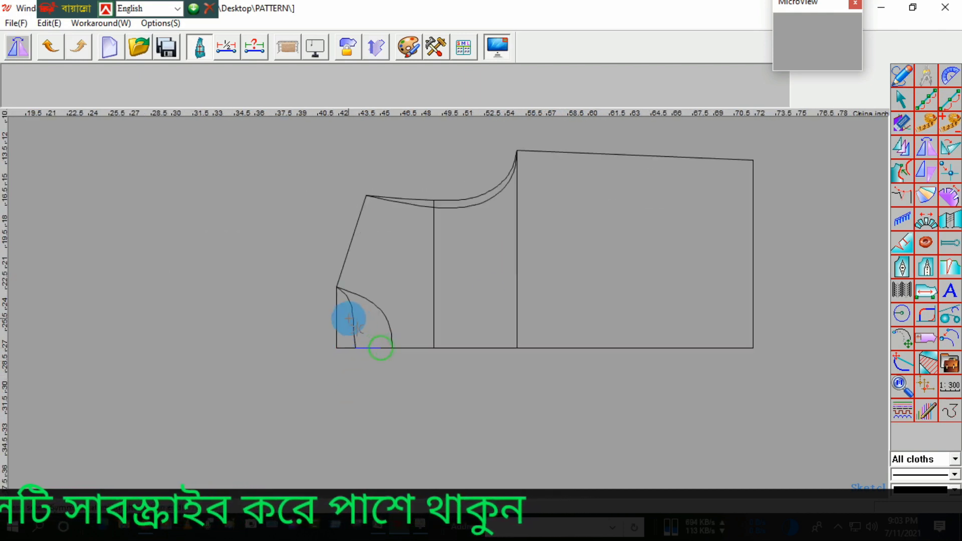
click(349, 319)
click(361, 293)
click(350, 241)
right_click(355, 302)
Step: Adjust the mirrored back neck curve so it crosses the centre line smoothly
scroll(365, 375, up, 4)
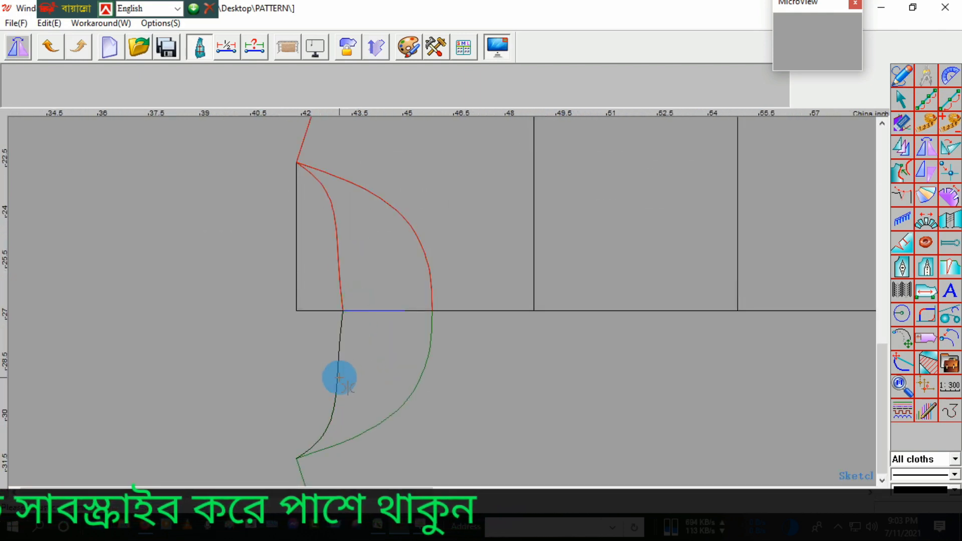
click(339, 377)
scroll(363, 330, down, 2)
scroll(346, 351, up, 3)
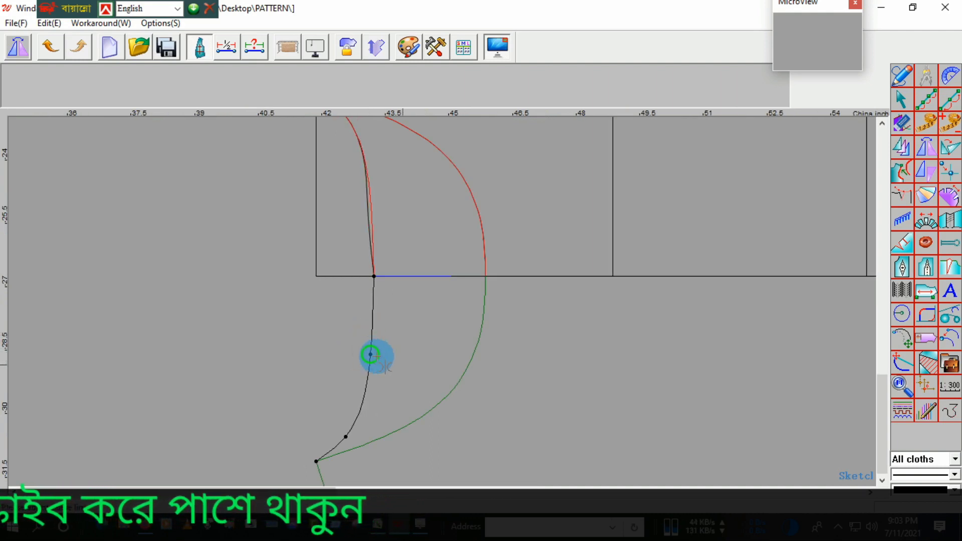
click(371, 355)
Step: Adjust the points of the mirrored front neck curve so it rounds smoothly across the body's centre line
scroll(431, 383, down, 2)
click(438, 390)
scroll(441, 388, up, 2)
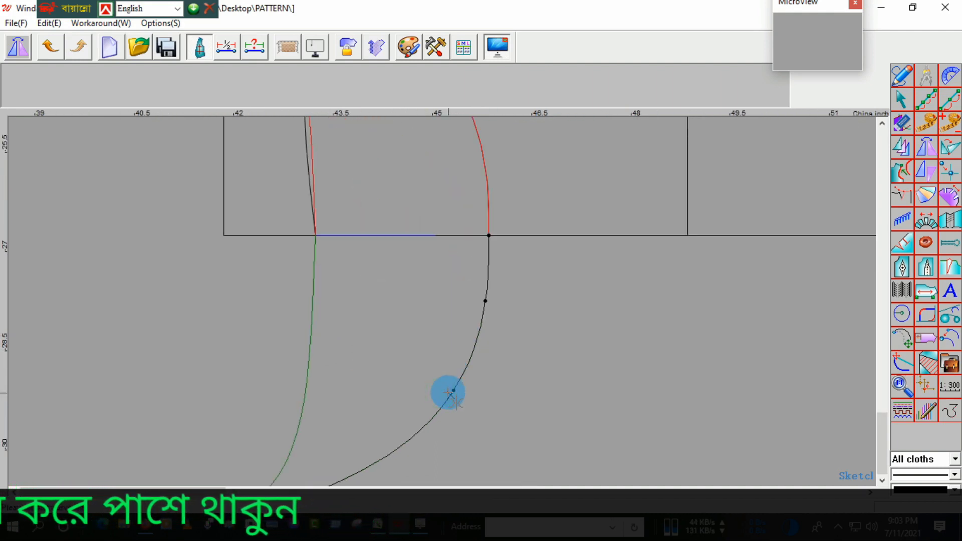
click(452, 391)
click(449, 388)
scroll(430, 328, down, 2)
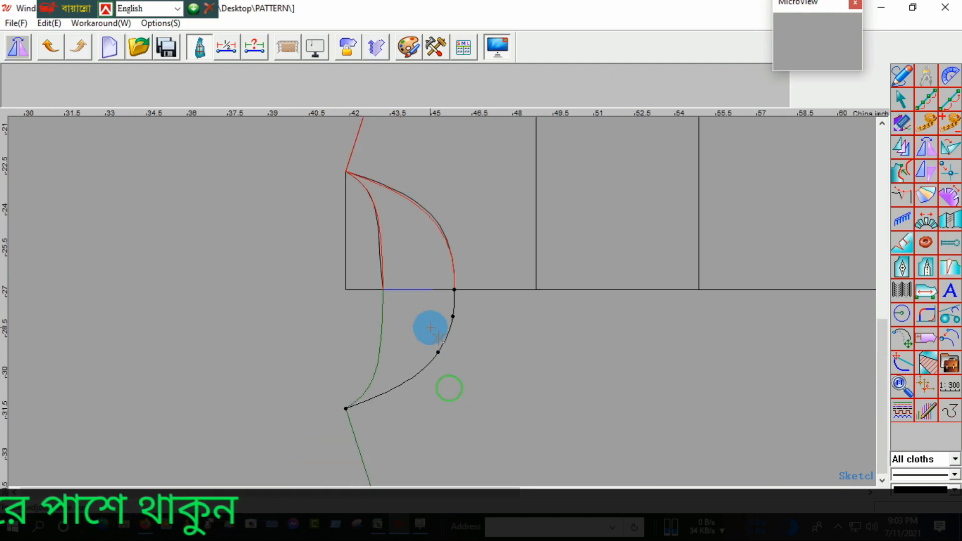
scroll(449, 319, up, 1)
click(453, 315)
click(452, 309)
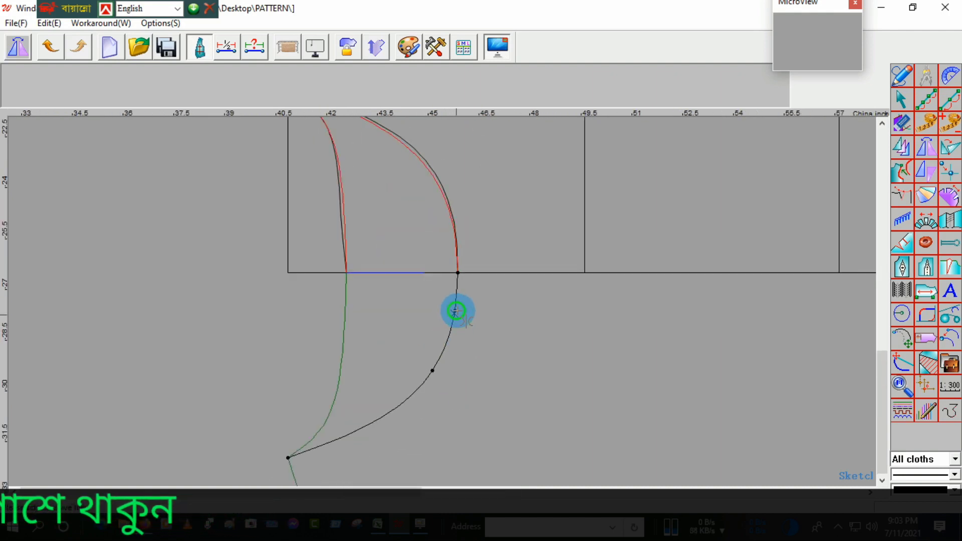
scroll(452, 308, down, 2)
scroll(431, 354, down, 3)
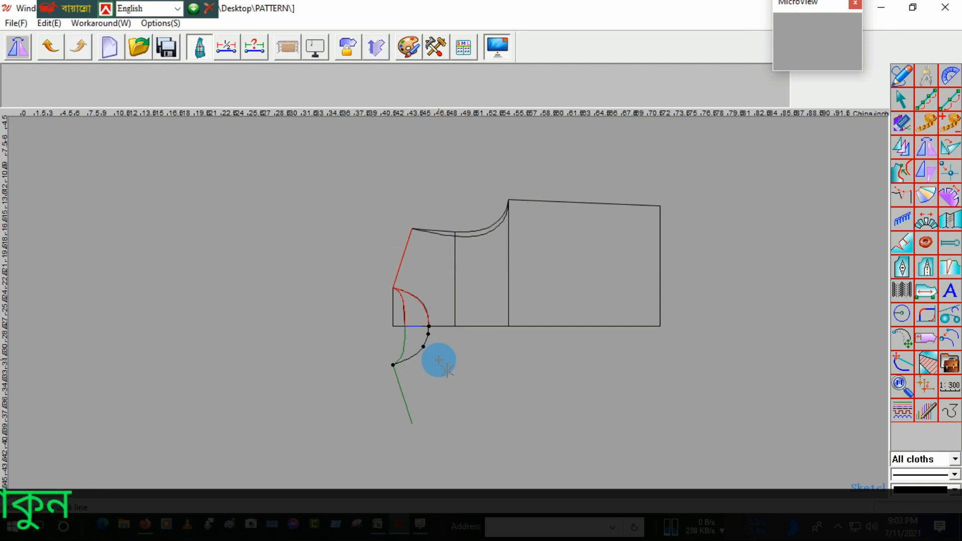
Step: Erase the mirrored copies of the neck curves and shoulder line below the centre line
key(e)
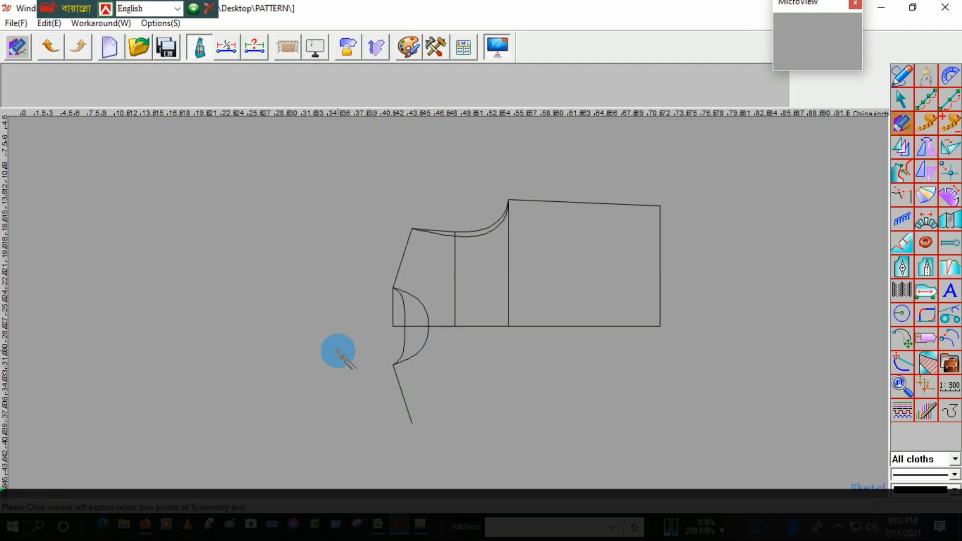
drag(346, 354, 425, 404)
right_click(443, 417)
Step: Reshape the back armhole by moving its two curve points near the underarm slightly towards the side seam
click(454, 366)
scroll(481, 247, up, 2)
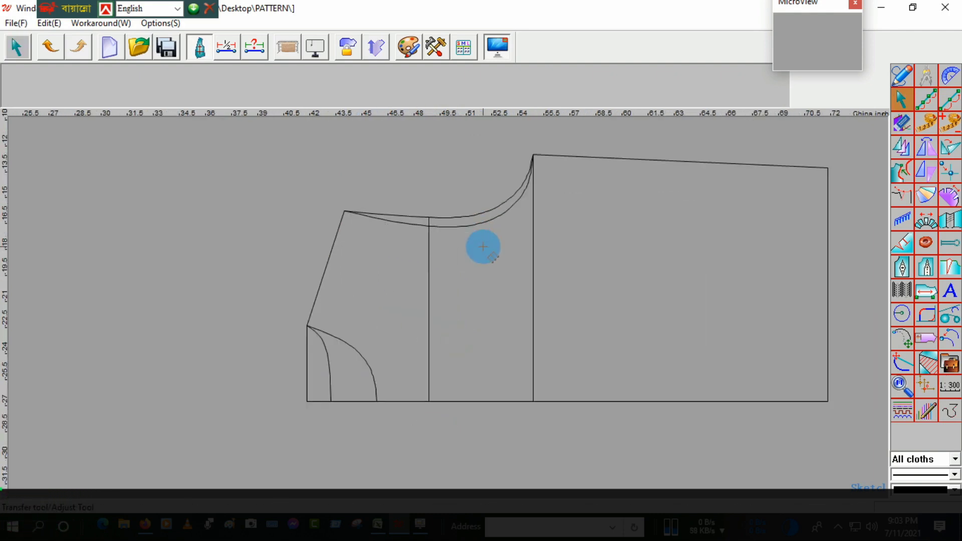
scroll(518, 187, up, 2)
click(534, 187)
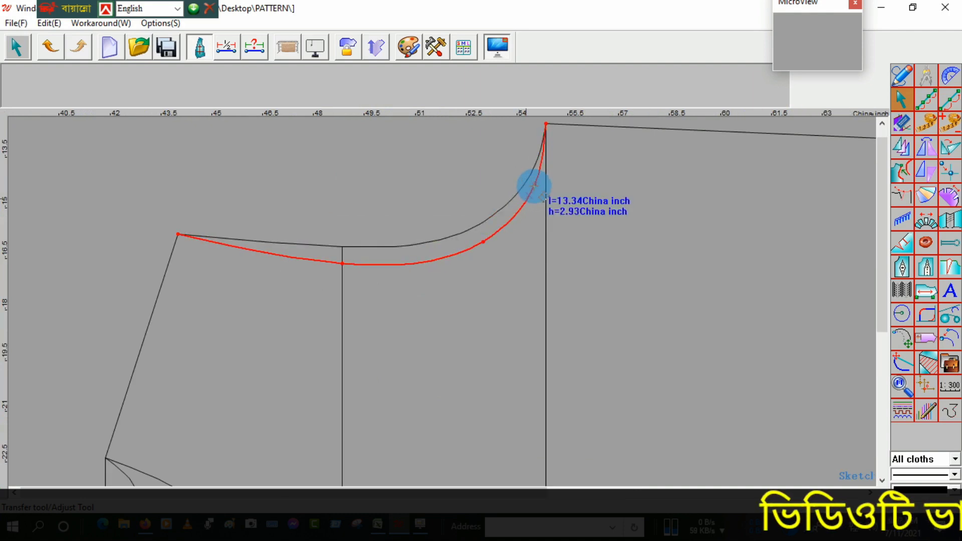
scroll(496, 256, down, 3)
scroll(481, 249, up, 2)
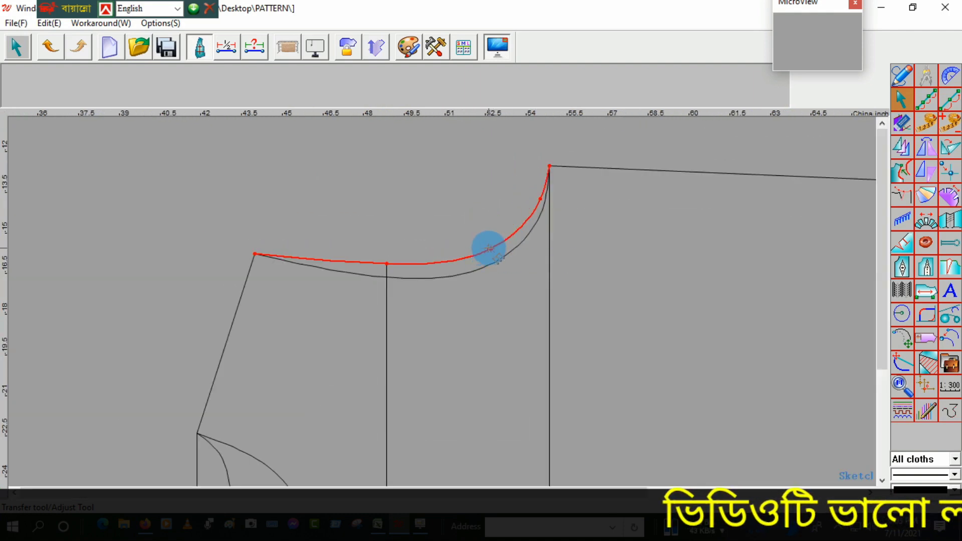
click(491, 249)
click(497, 248)
click(540, 199)
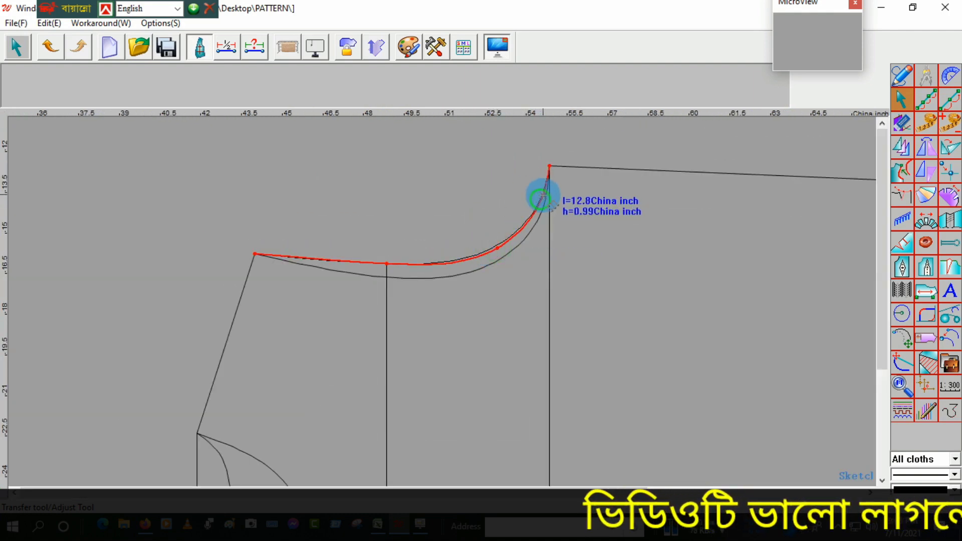
click(545, 194)
click(502, 217)
Step: Fine-tune the back armhole's middle curve point and compare its shape with the front armhole
scroll(502, 217, down, 3)
scroll(503, 226, up, 3)
click(503, 226)
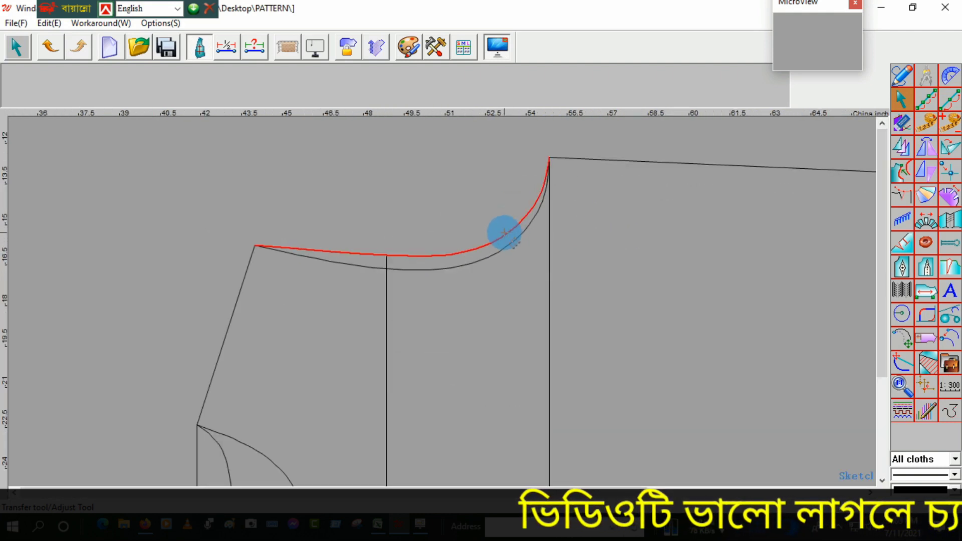
scroll(507, 230, up, 3)
click(491, 243)
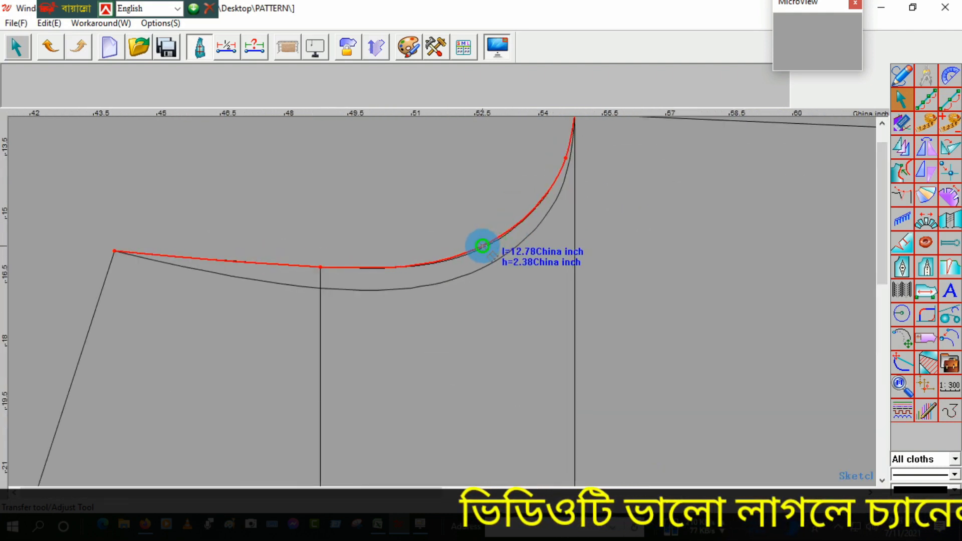
scroll(438, 247, down, 4)
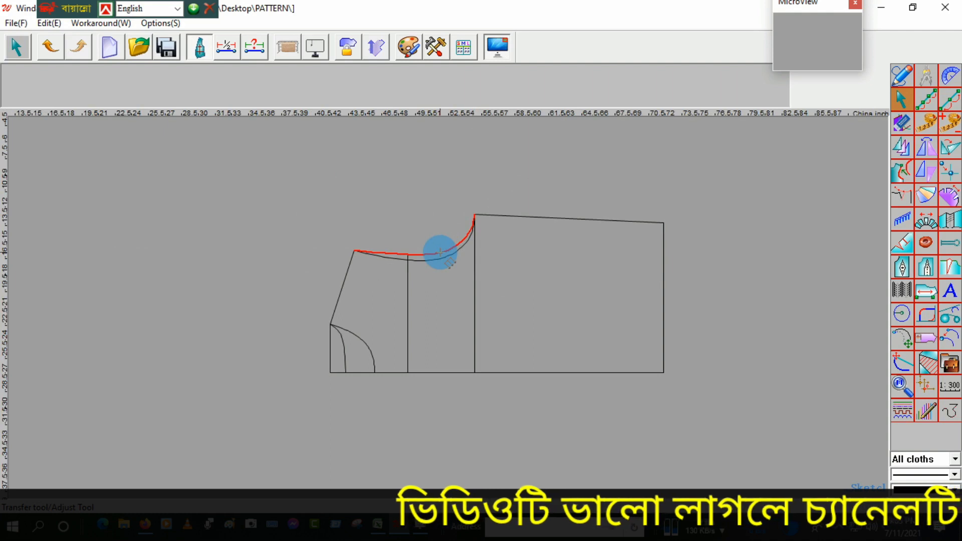
scroll(416, 260, up, 3)
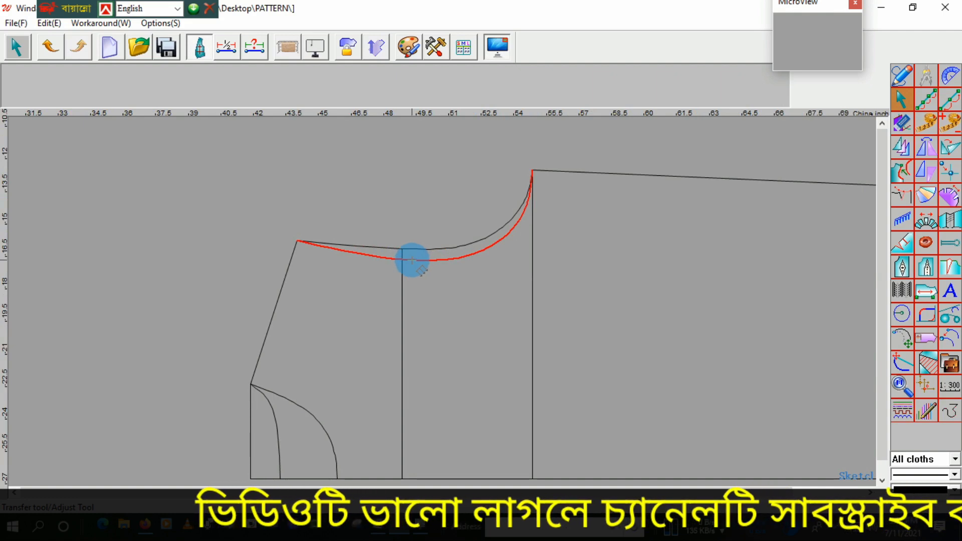
scroll(427, 256, down, 3)
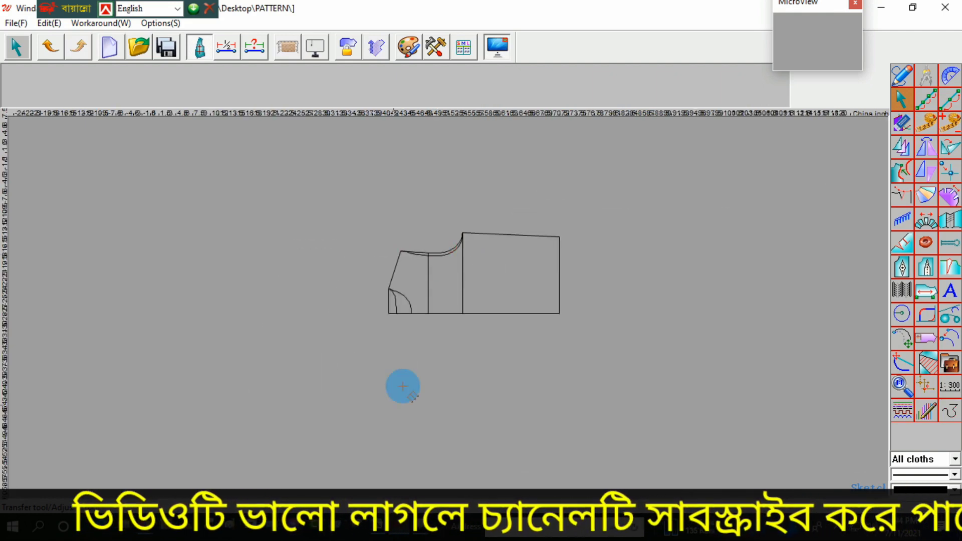
Step: Check the hoodie sketch in the browser PDF and, back in Winda CAD, add one parallel line 0.25 inch outside the body's centre line
click(140, 530)
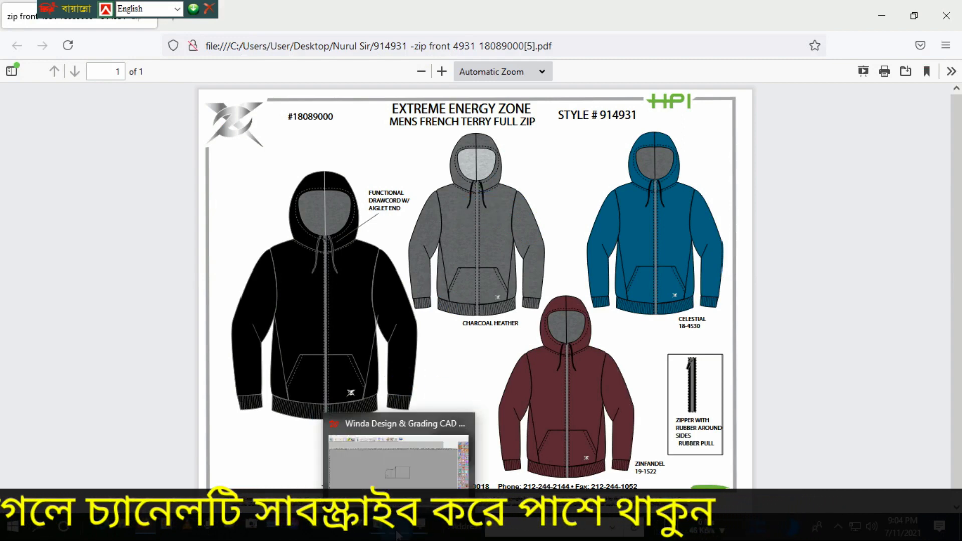
click(425, 434)
scroll(453, 359, up, 2)
right_click(480, 372)
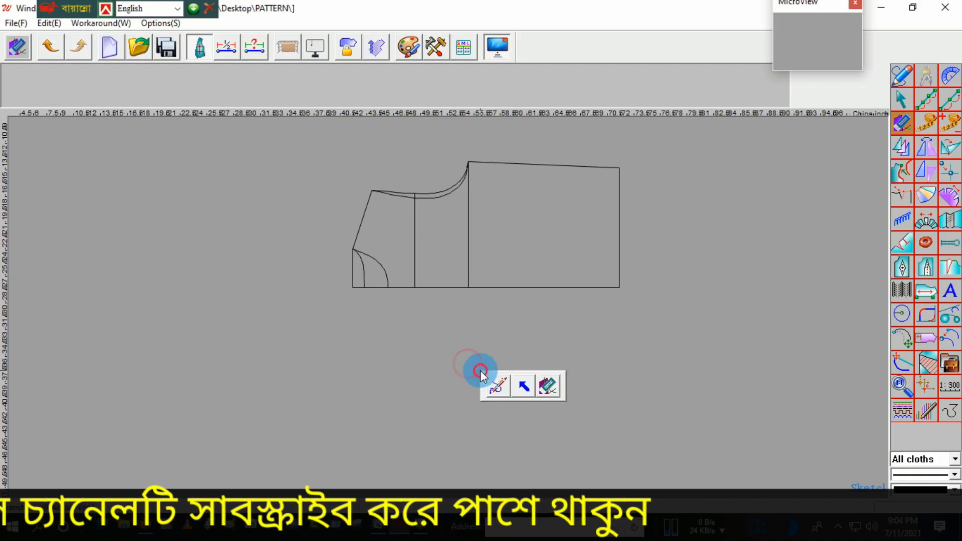
click(501, 385)
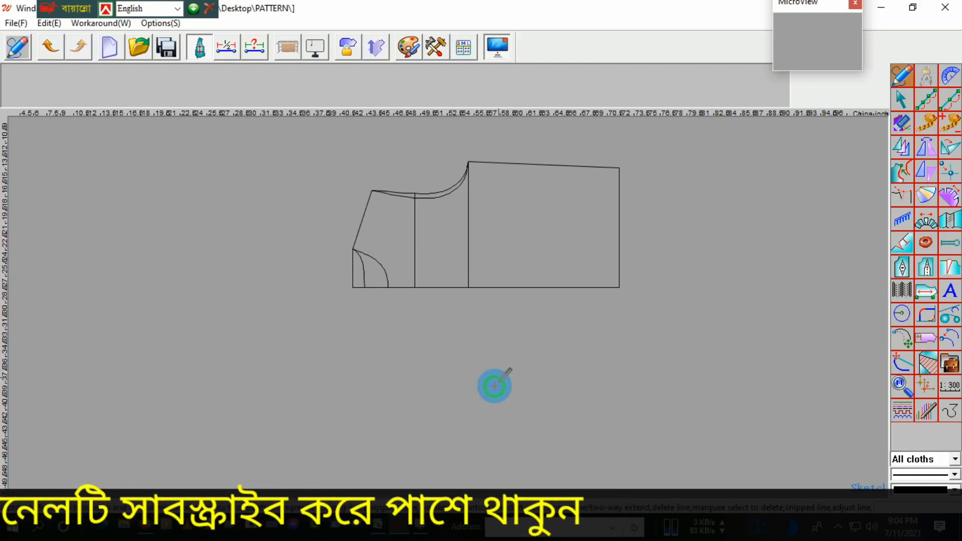
right_click(522, 328)
click(543, 348)
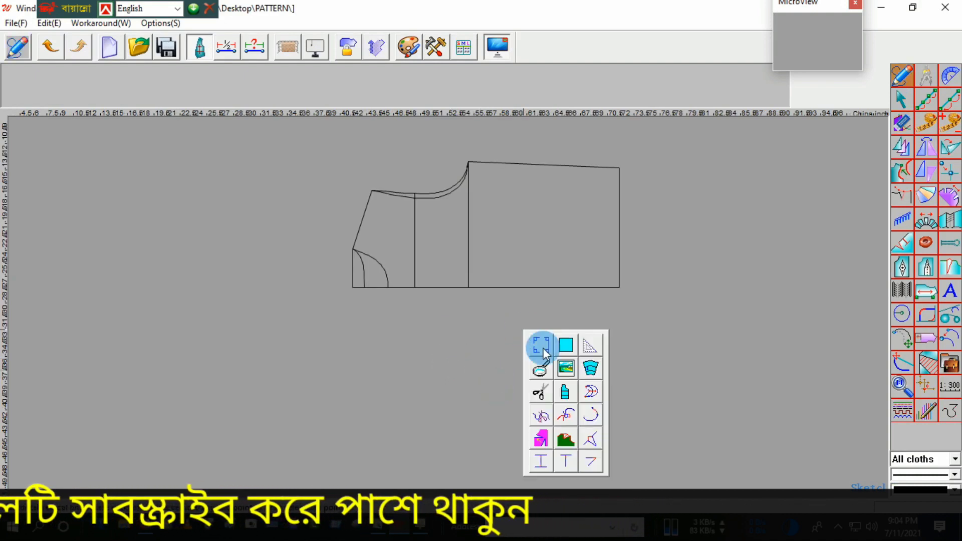
click(589, 367)
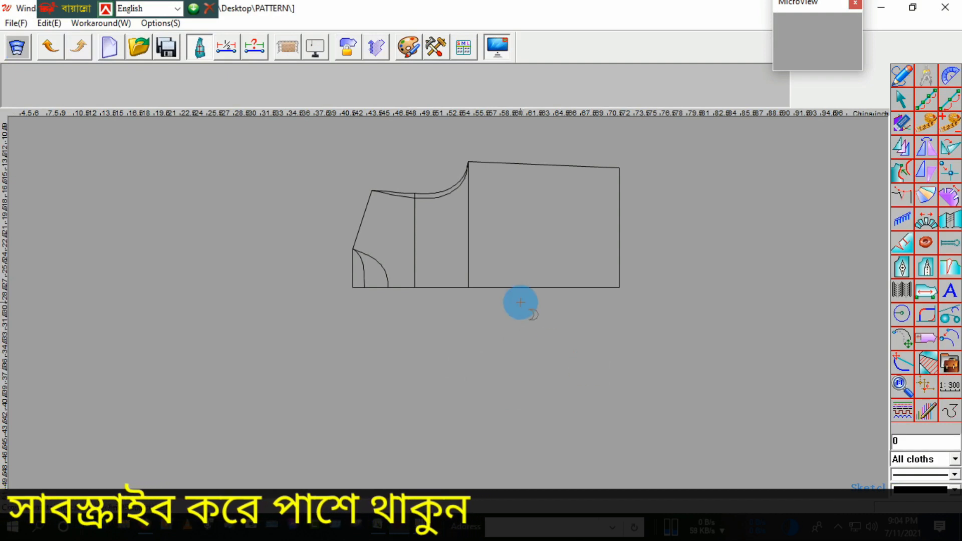
click(510, 287)
click(513, 293)
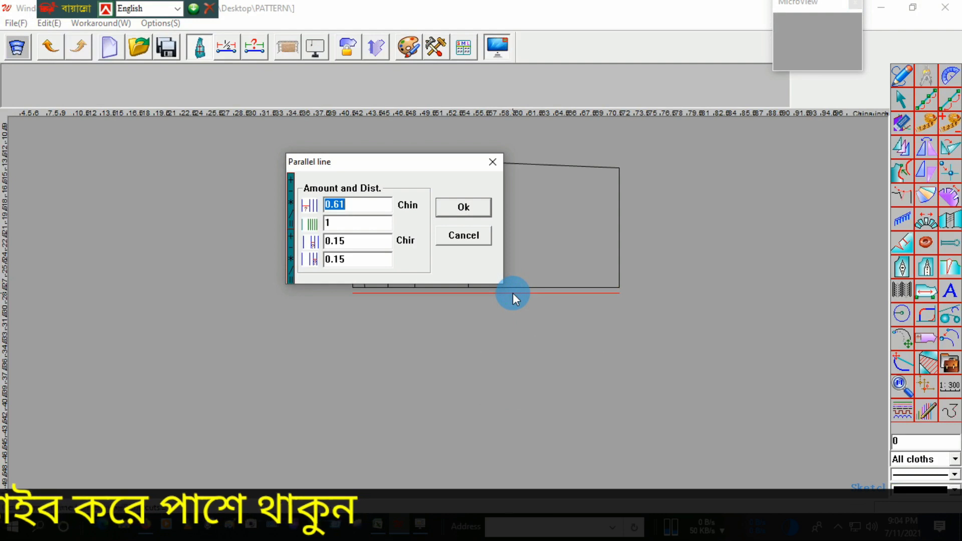
text(.25)
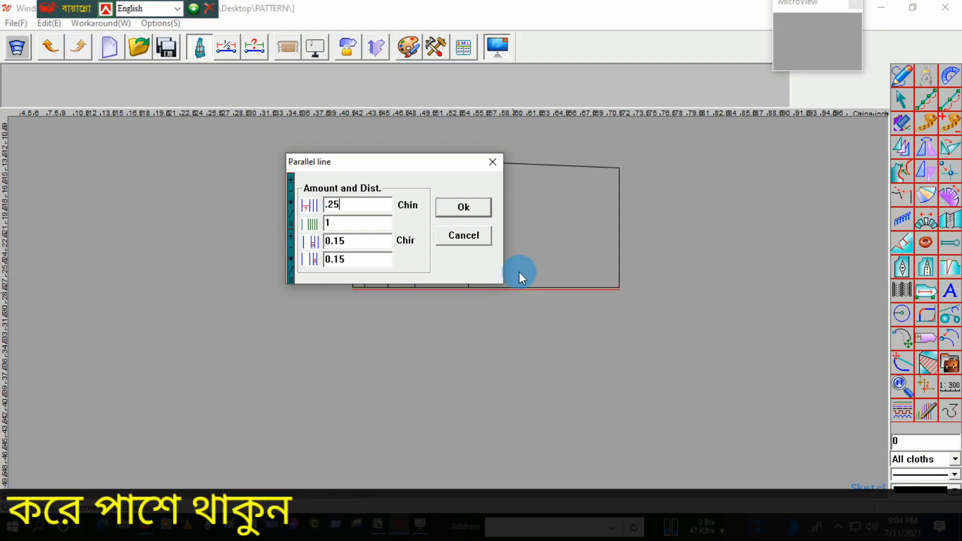
click(452, 210)
Step: Extend the front neck curve to the offset line and trim the offset line back to the neck curve
scroll(375, 286, up, 5)
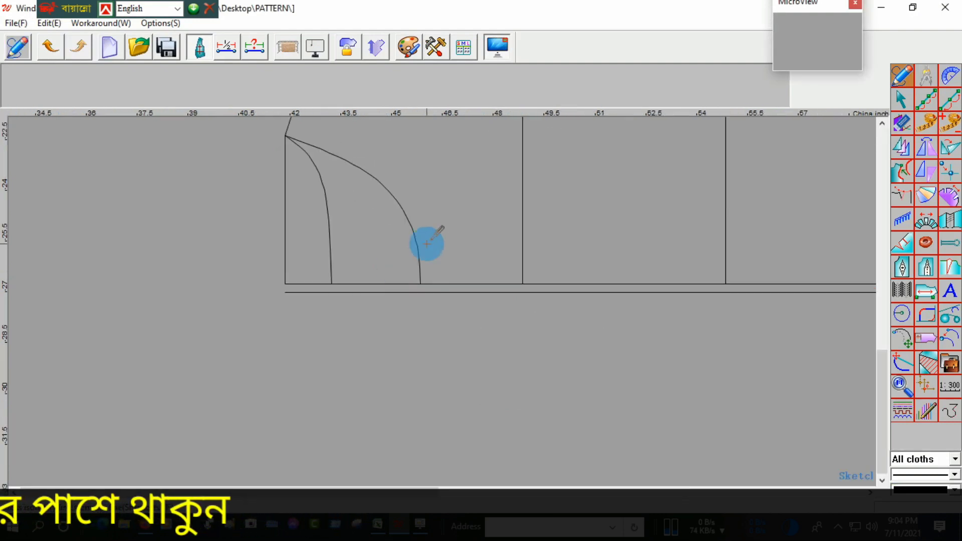
drag(443, 227, 384, 281)
click(392, 293)
right_click(400, 293)
scroll(438, 289, up, 3)
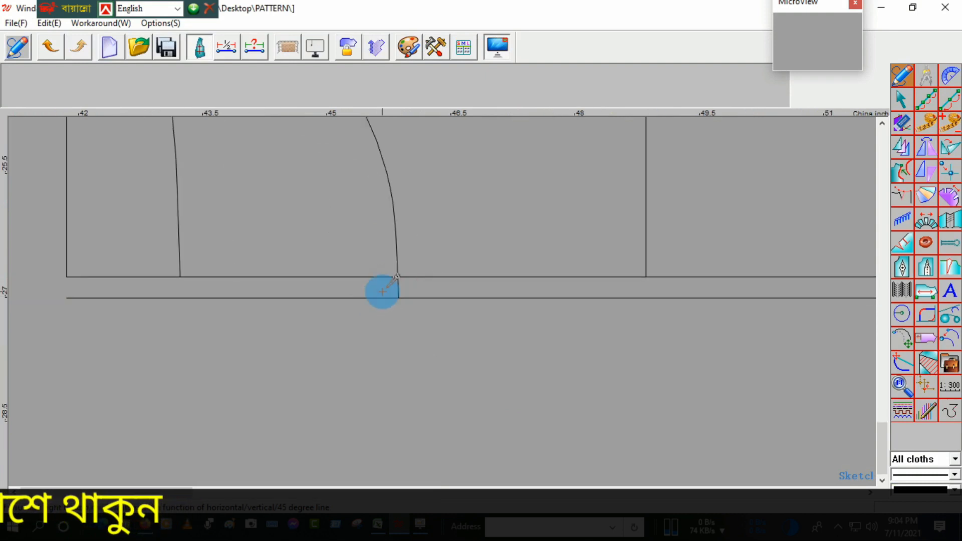
click(414, 297)
right_click(414, 289)
scroll(415, 290, down, 8)
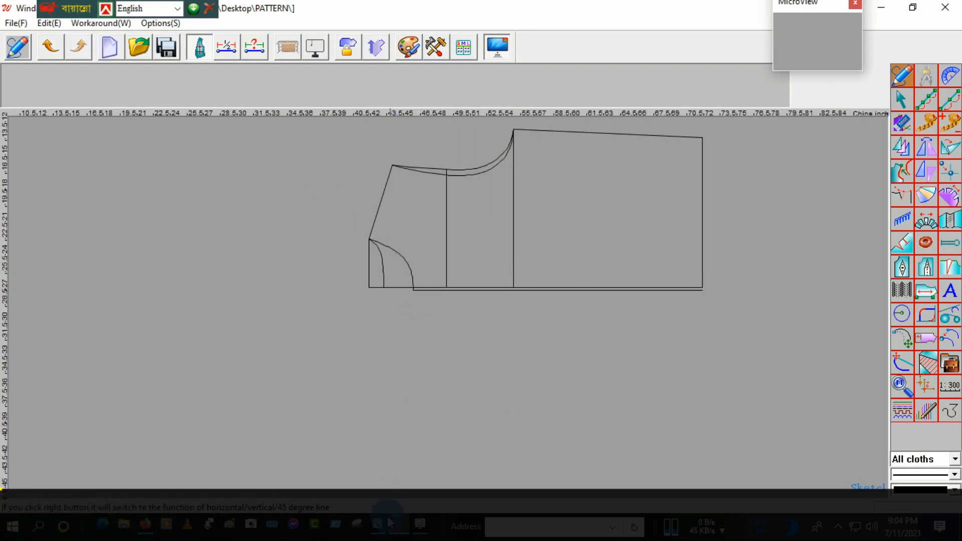
Step: Check the hoodie sketch in the browser PDF again and, back in Winda CAD, extend the hem line to the offset front line
click(151, 528)
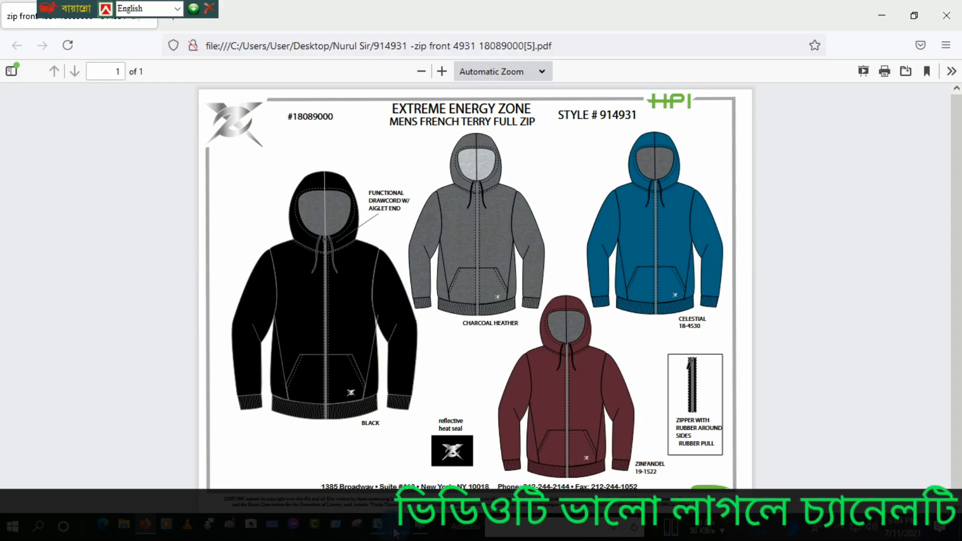
mouse_move(396, 531)
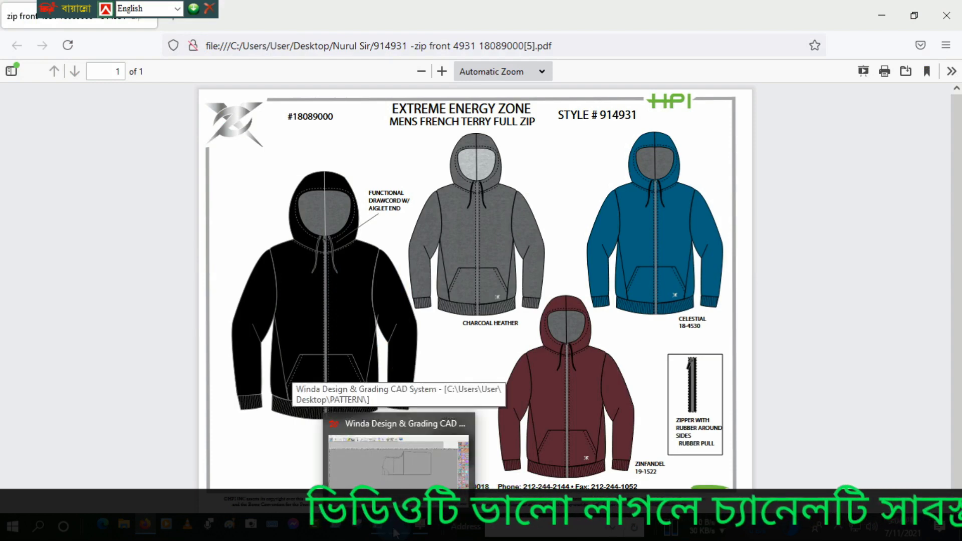
click(401, 476)
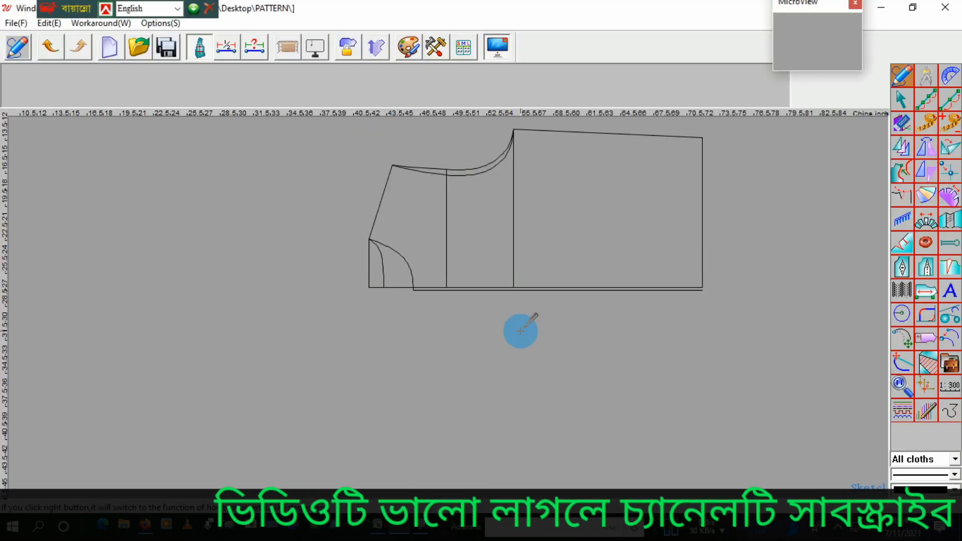
drag(722, 234, 673, 246)
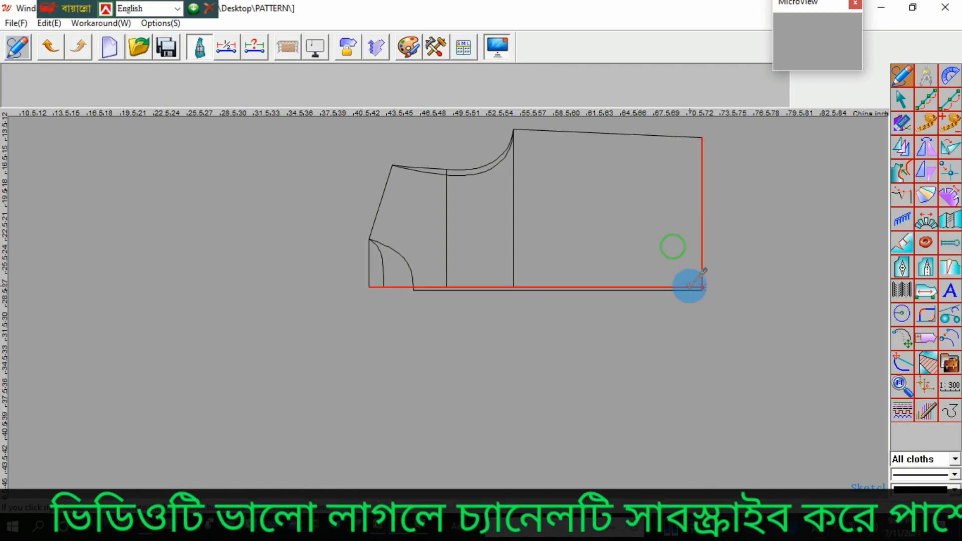
click(691, 290)
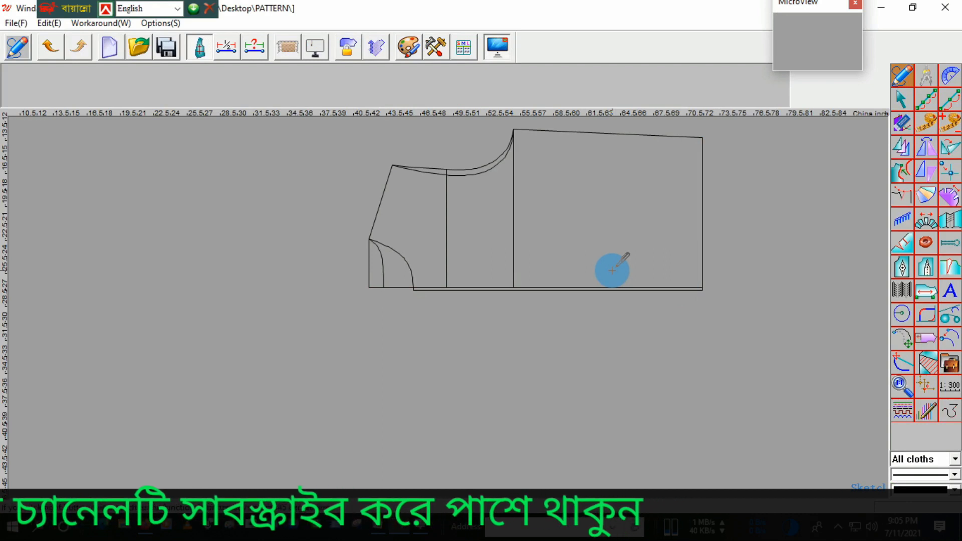
scroll(569, 321, down, 2)
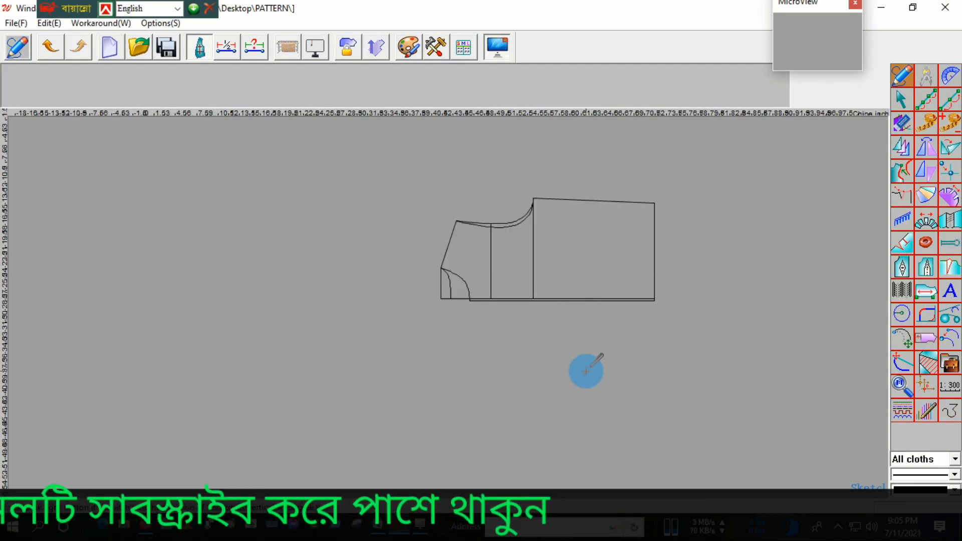